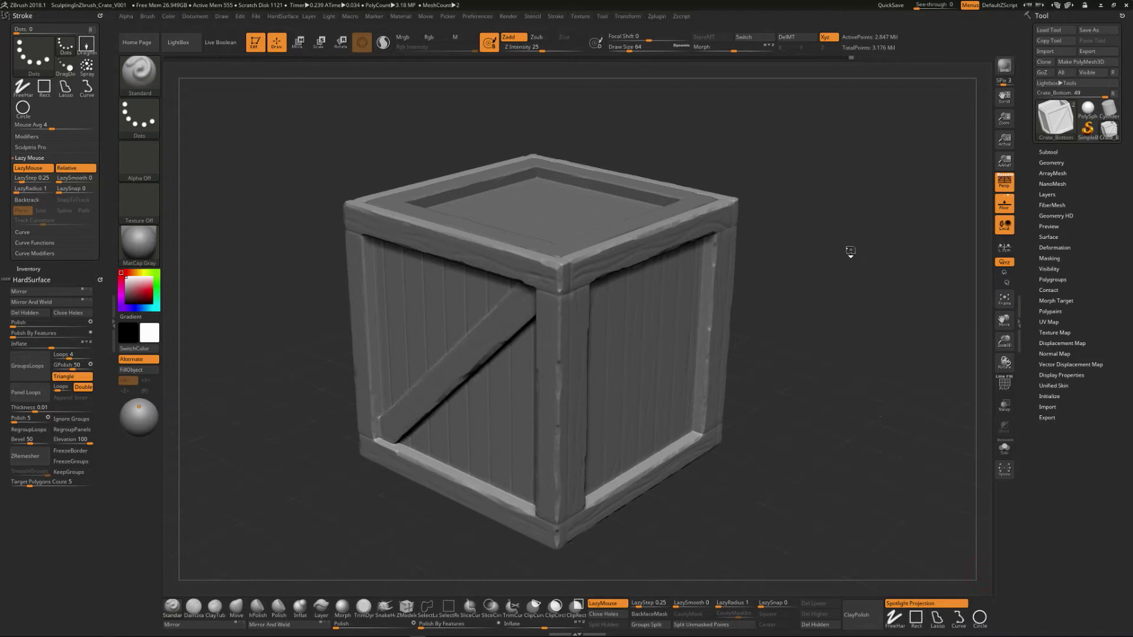
Open the subtool list and review the Crate_Bottom and Crate_Top subtools and the sculpted crate.
drag(832, 251, 831, 253)
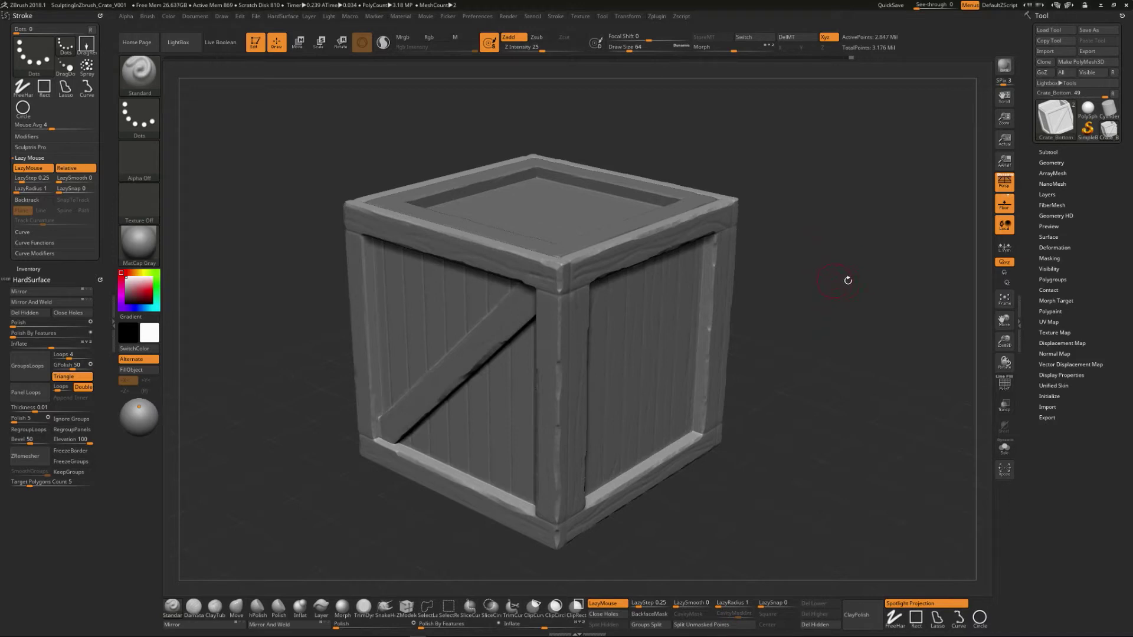
click(1050, 152)
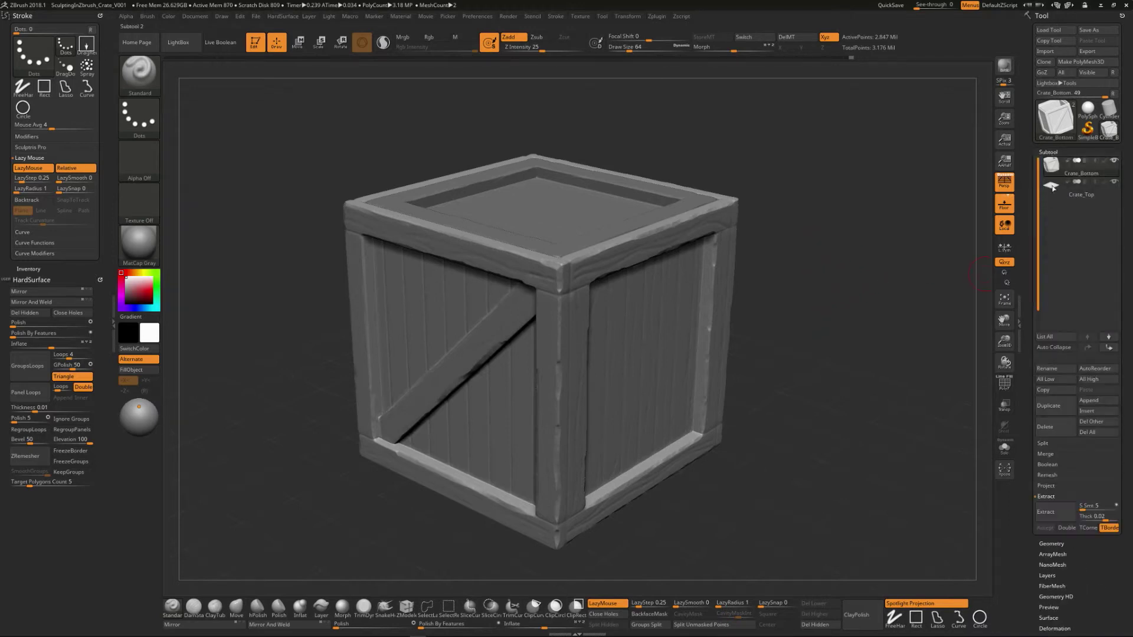
mouse_move(1054, 171)
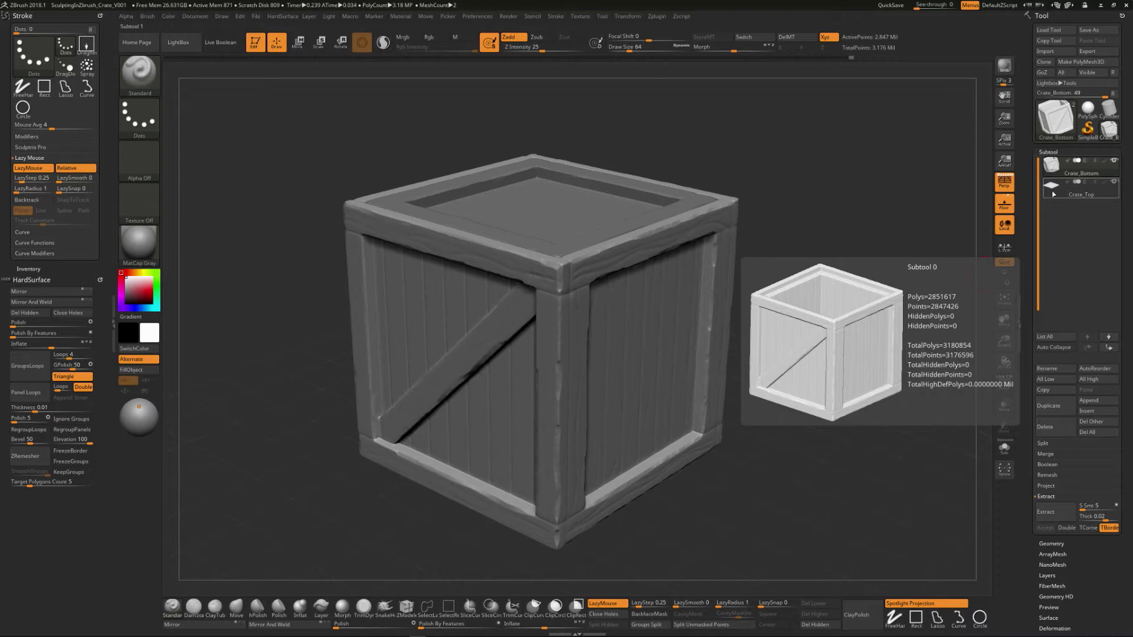
mouse_move(1052, 194)
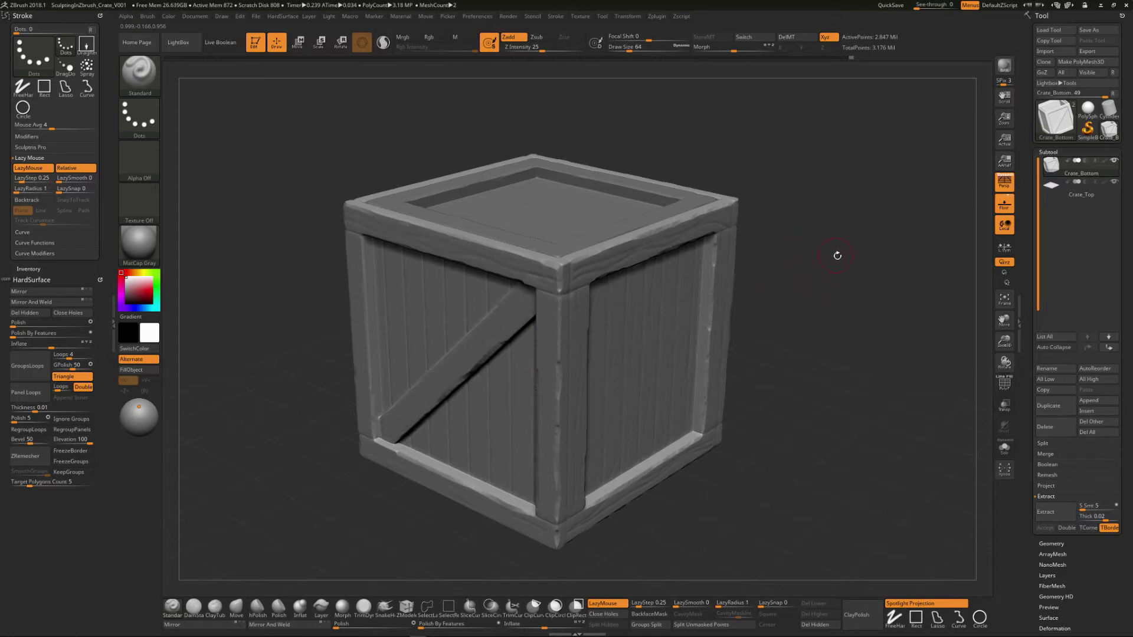
drag(840, 268, 837, 266)
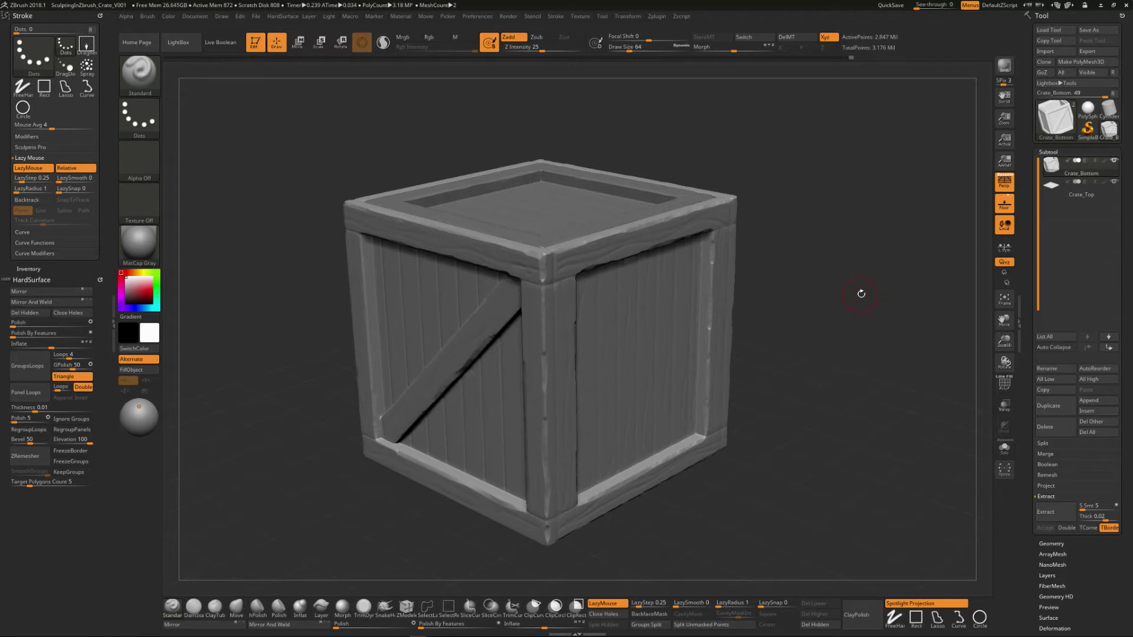
key(ctrl+z)
key(ctrl+z)
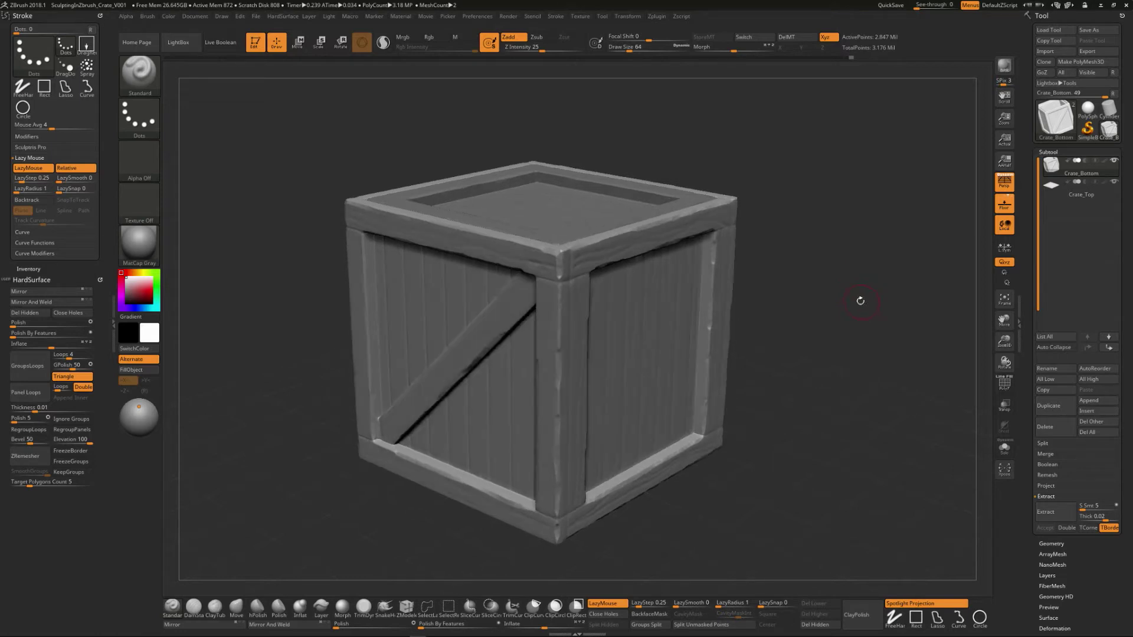
key(ctrl+z)
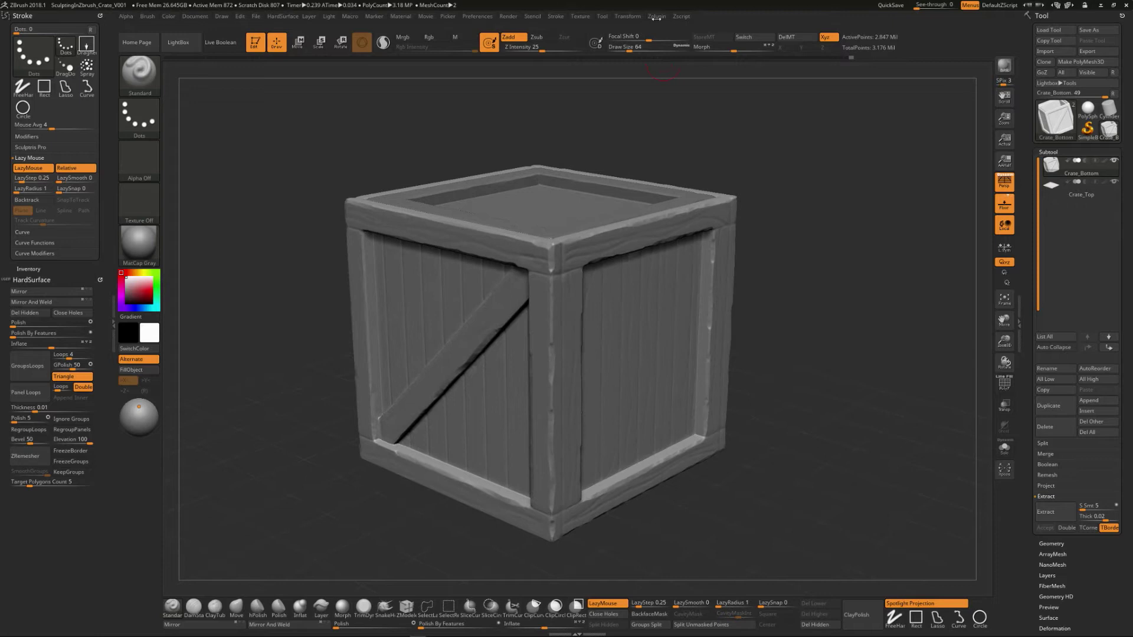
Dock the Zplugin palette in the tray and expand its Decimation Master section.
click(660, 16)
mouse_move(655, 27)
mouse_down()
mouse_move(590, 59)
mouse_move(242, 134)
mouse_move(282, 161)
mouse_move(34, 94)
mouse_up()
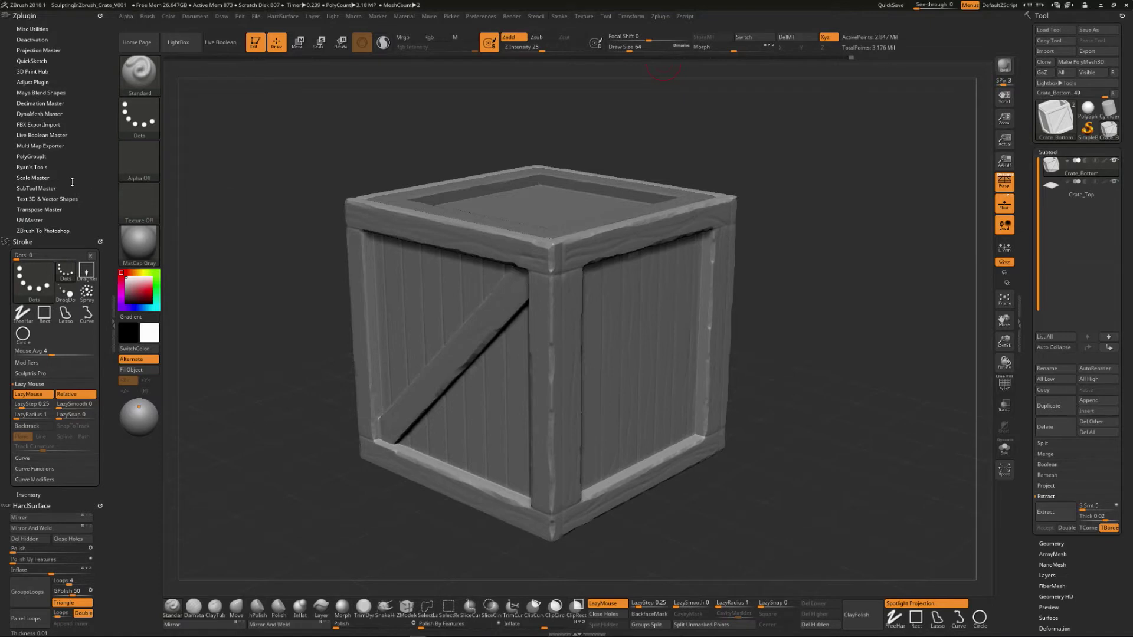
click(46, 104)
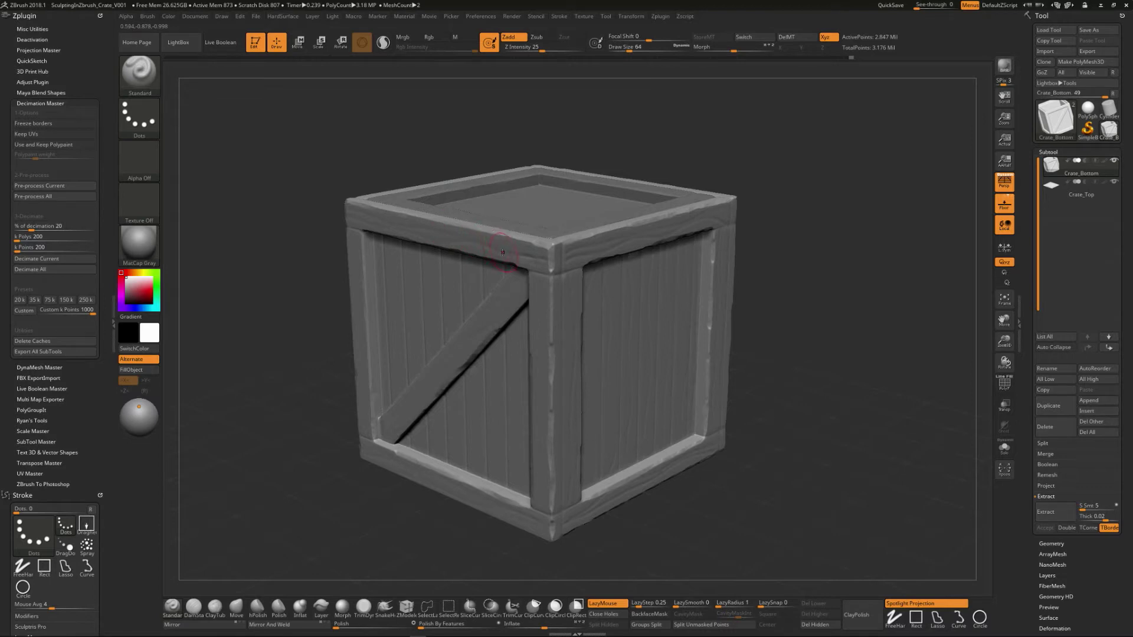
Set the draw size to 177 and fill Crate_Bottom with a pinkish red, RGB 210, 98, 98.
key(s)
drag(510, 243, 522, 248)
click(146, 292)
click(140, 287)
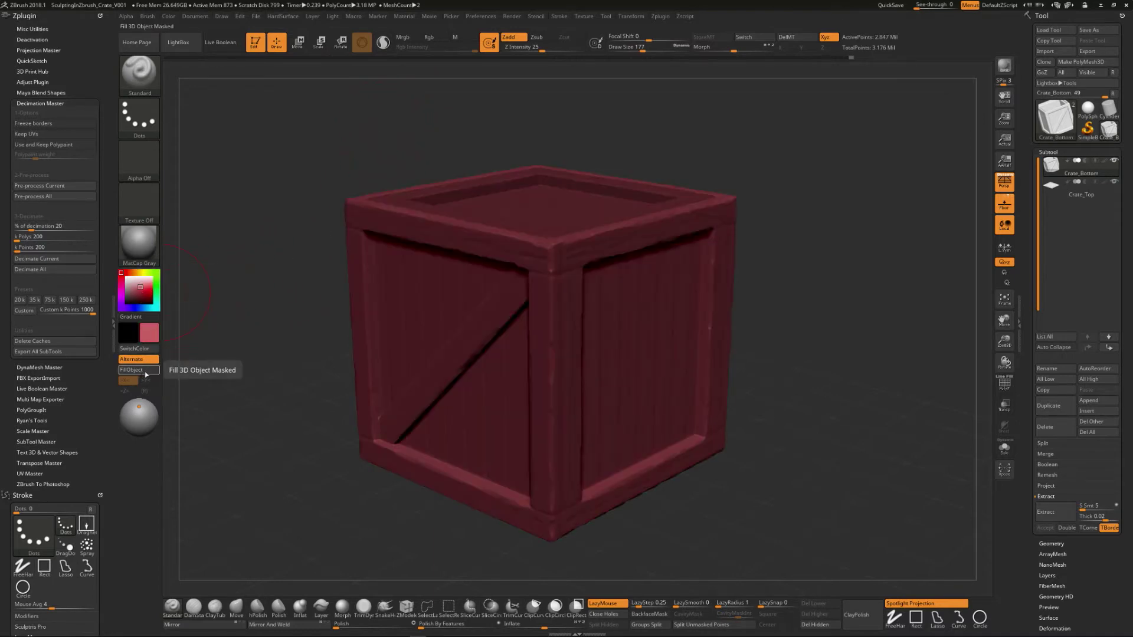
click(174, 18)
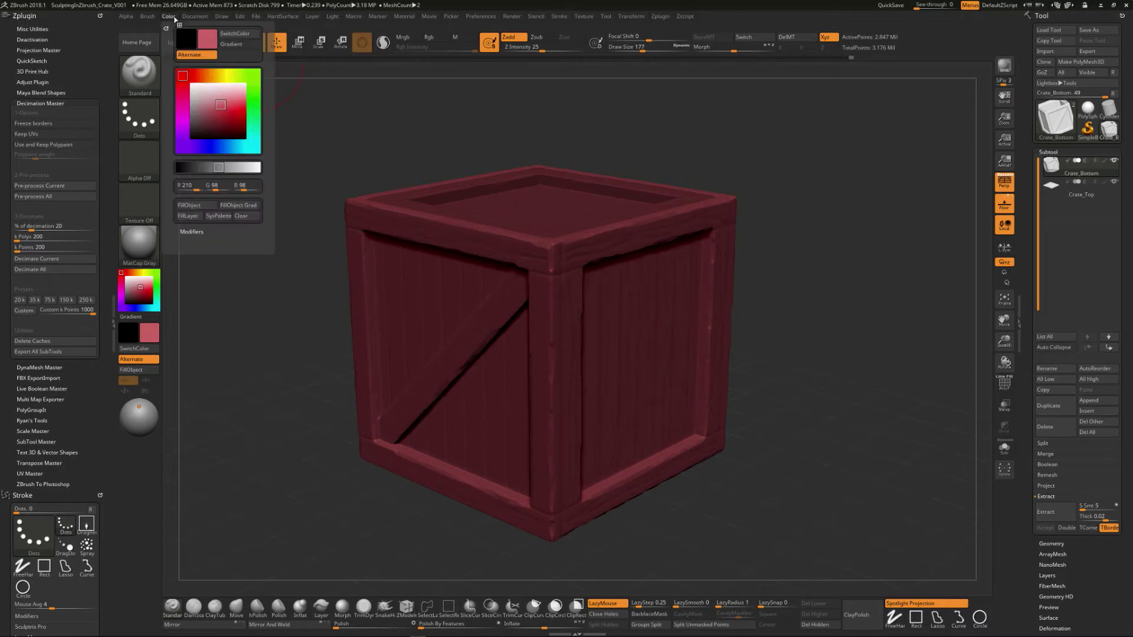
click(206, 209)
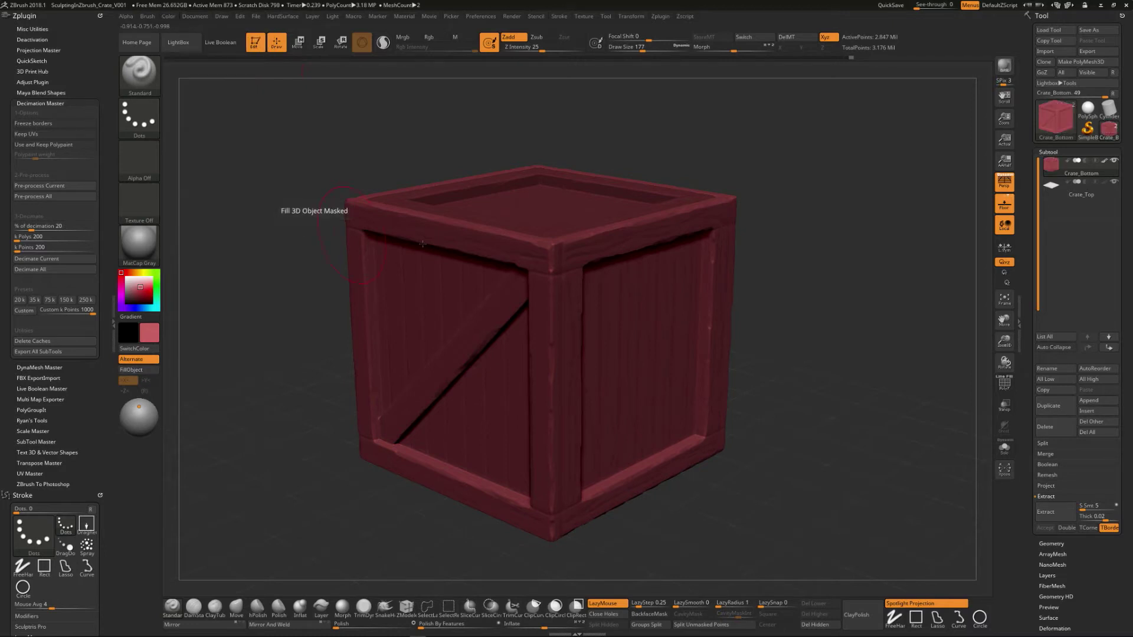
Make Crate_Top the active subtool and fill it with a yellow-orange color.
click(131, 283)
alt+click(540, 204)
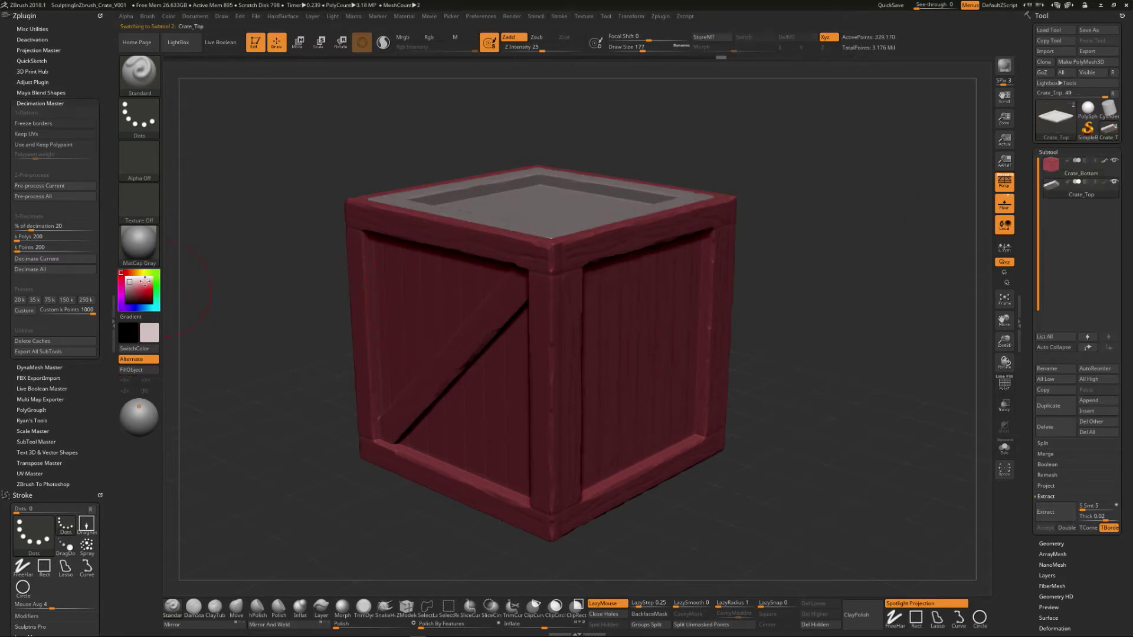
click(136, 272)
click(148, 287)
click(140, 369)
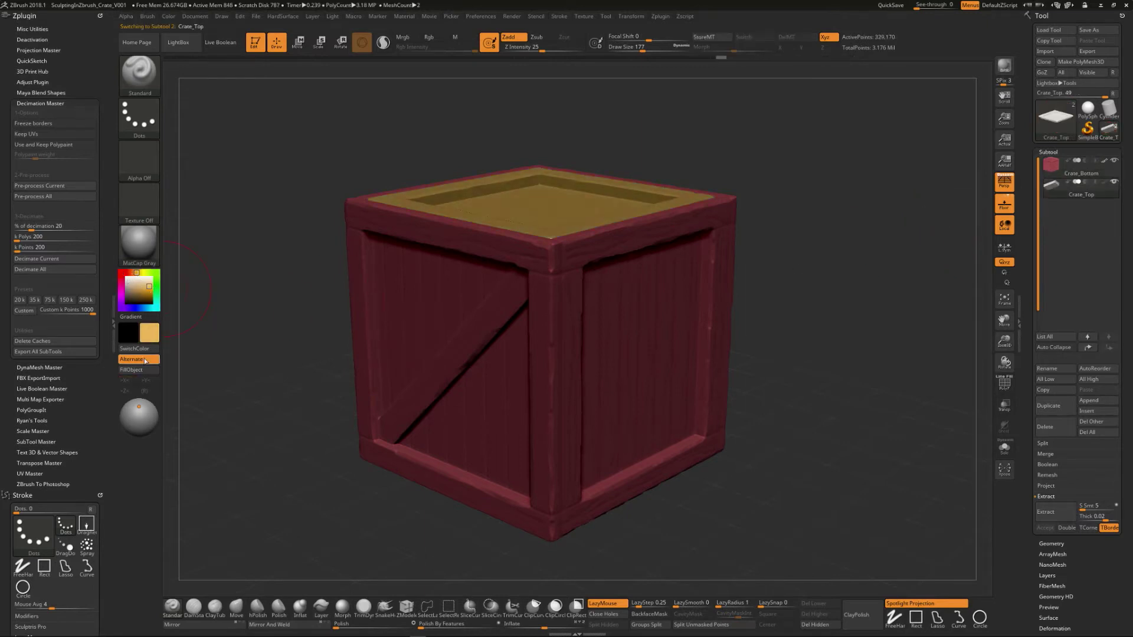
click(169, 15)
click(189, 205)
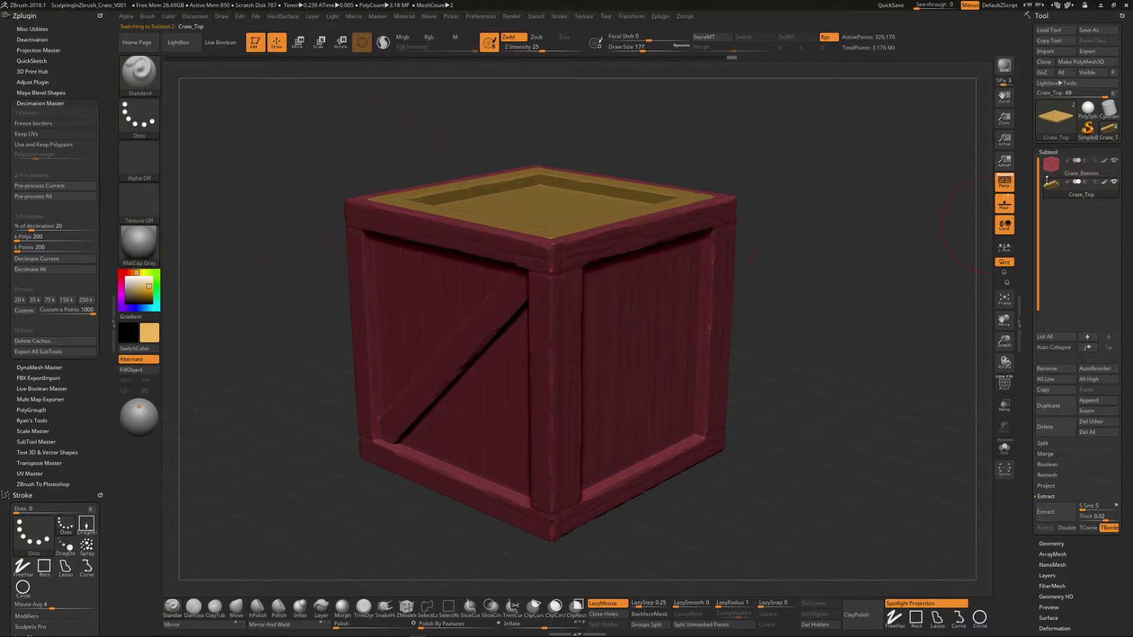
Turn off the polypaint on Crate_Bottom and Crate_Top and reset the active color to white.
alt+click(667, 290)
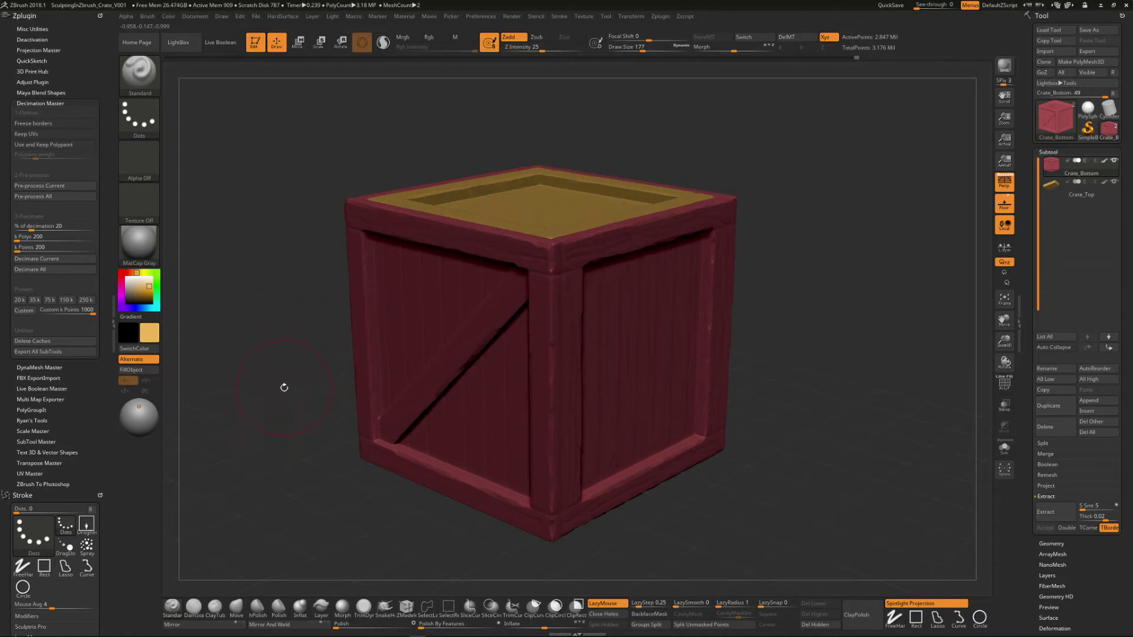
click(1105, 163)
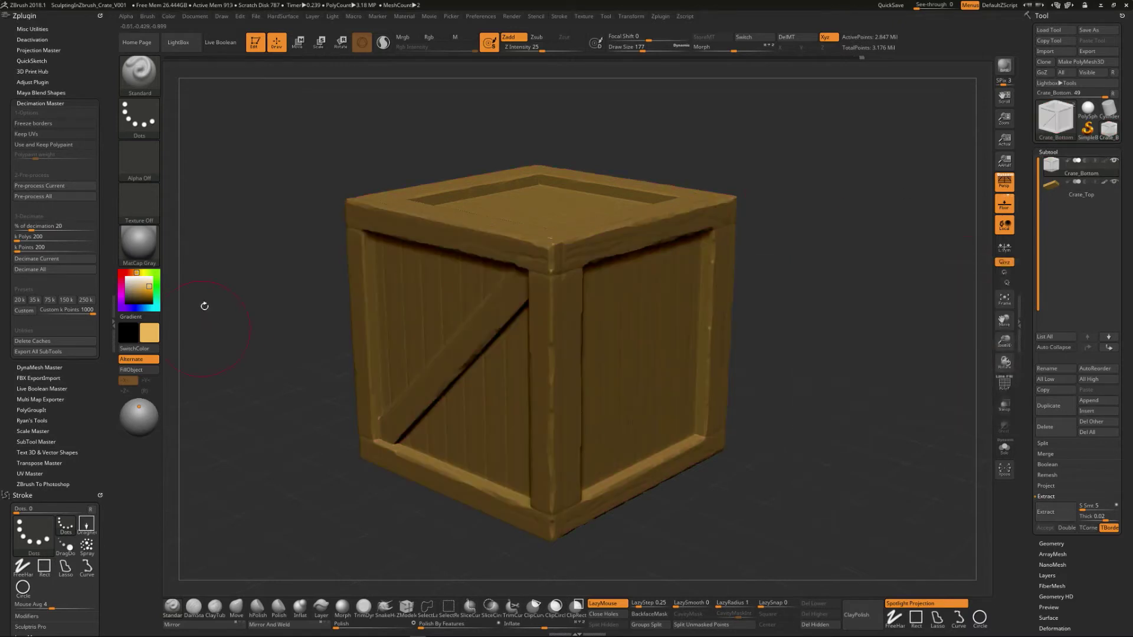
click(123, 282)
drag(123, 282, 121, 274)
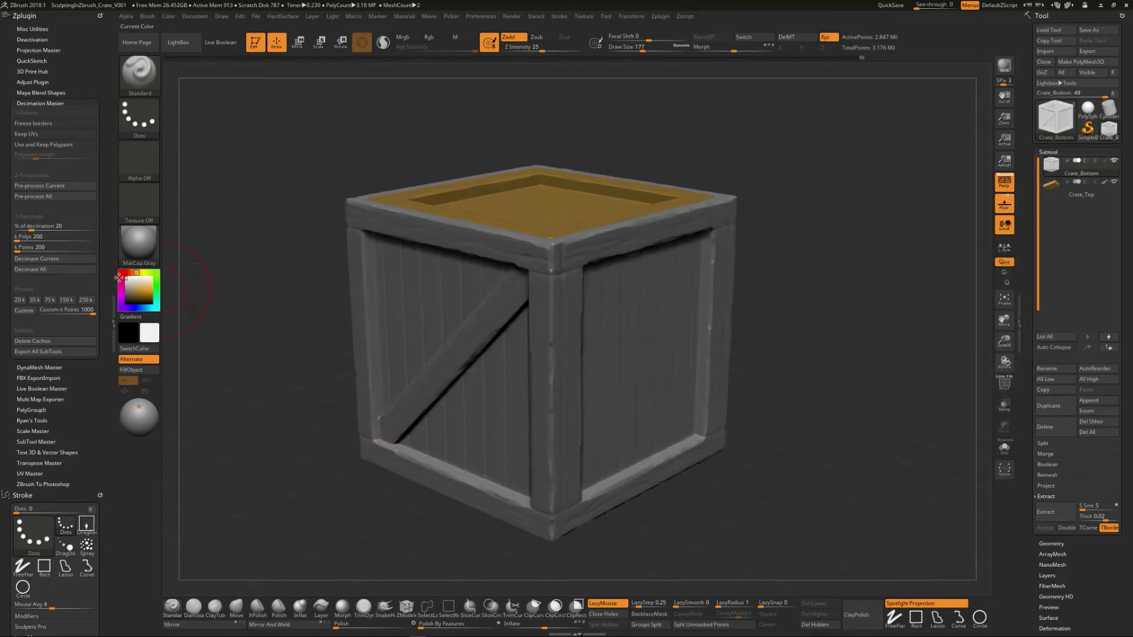
click(1096, 189)
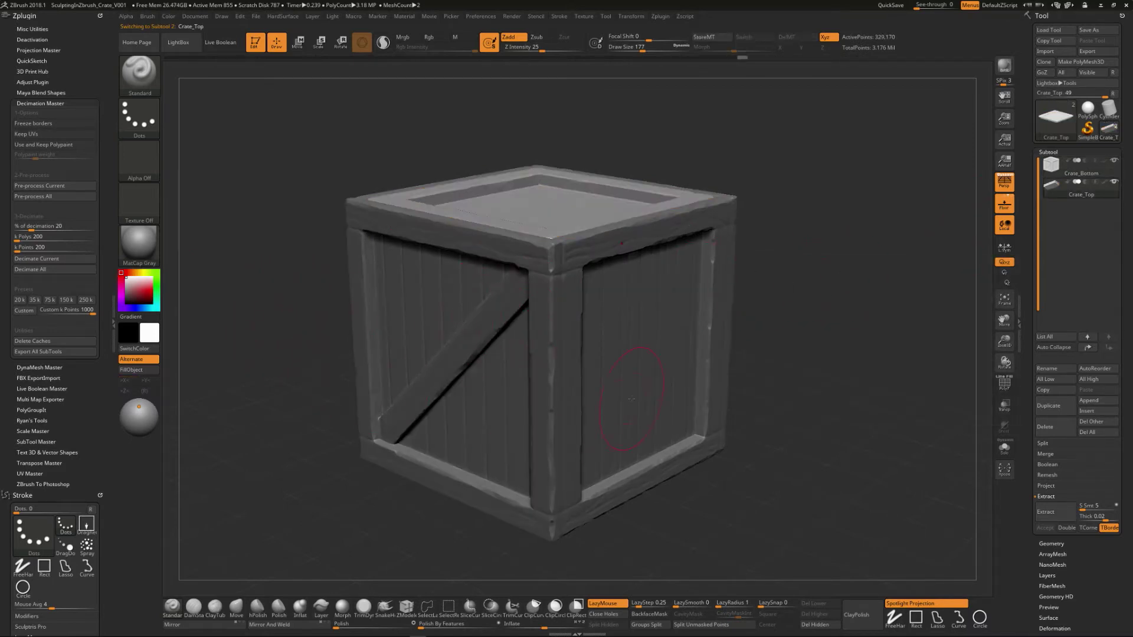
click(1106, 184)
click(1106, 184)
drag(842, 353, 834, 349)
Select the Crate_Bottom subtool and pre-process it for decimation.
click(1059, 169)
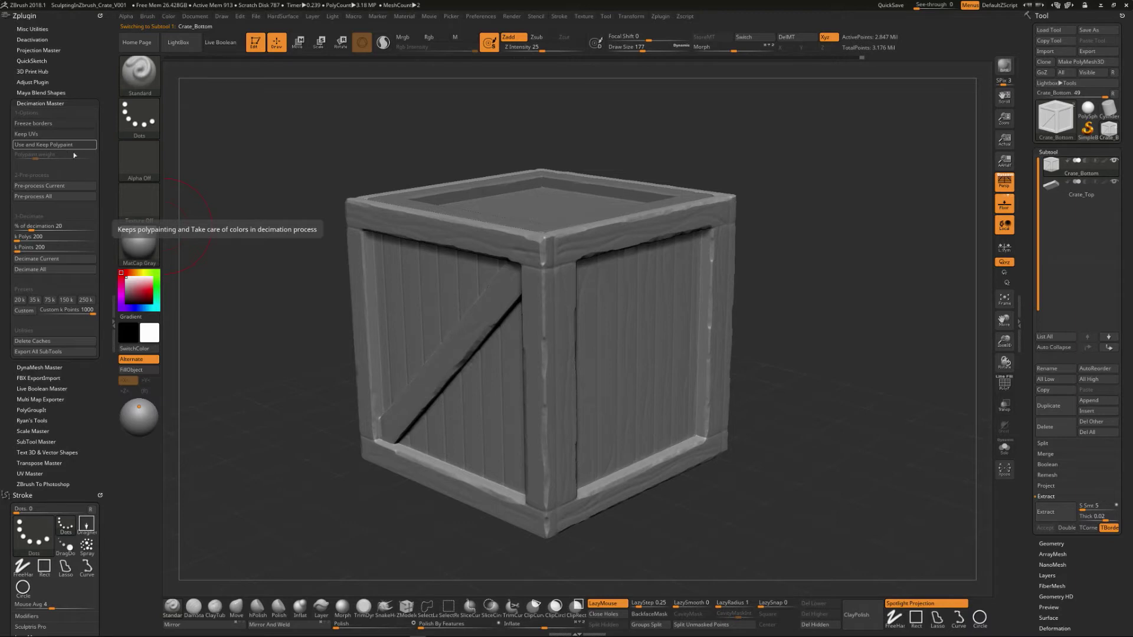
click(72, 187)
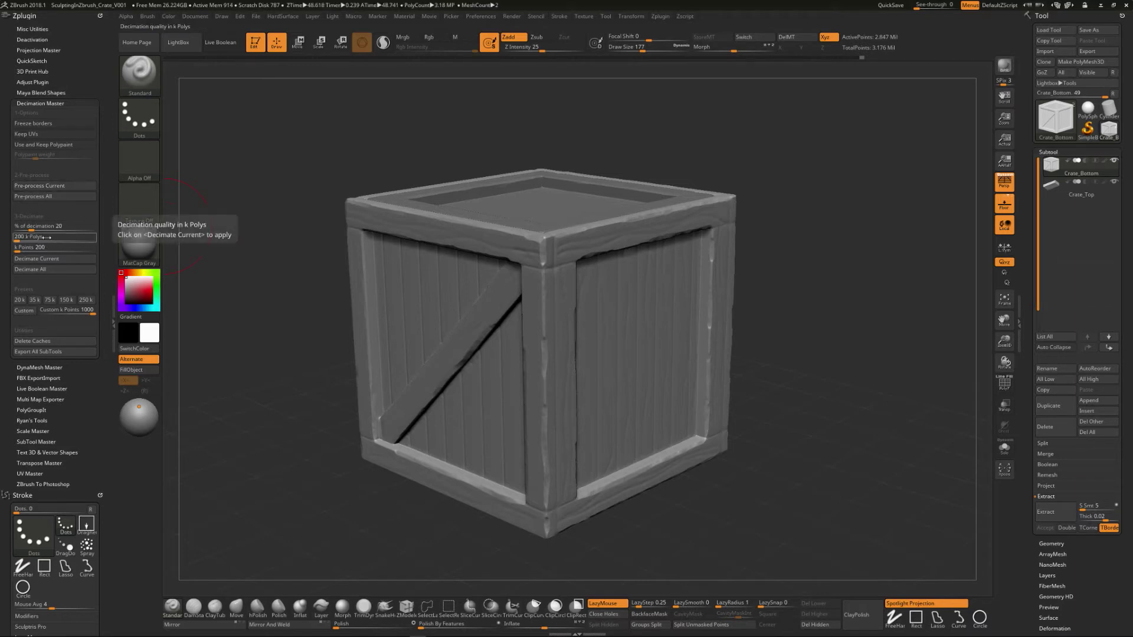
click(46, 238)
text(100)
click(79, 247)
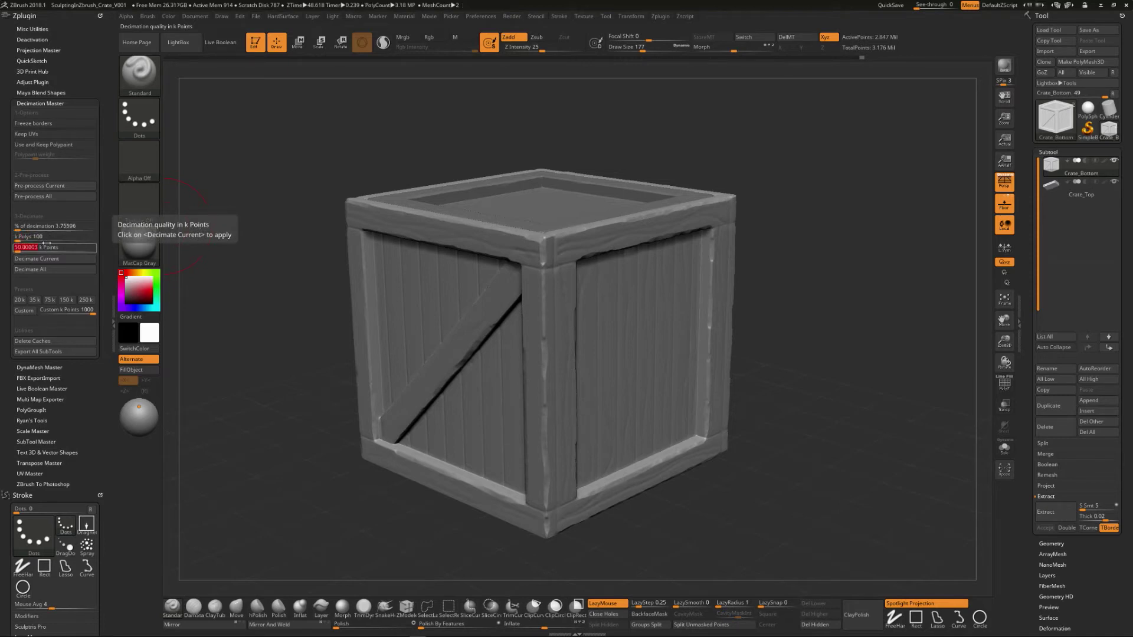
Set the decimation target to 1000 k Polys and decimate Crate_Bottom.
click(47, 236)
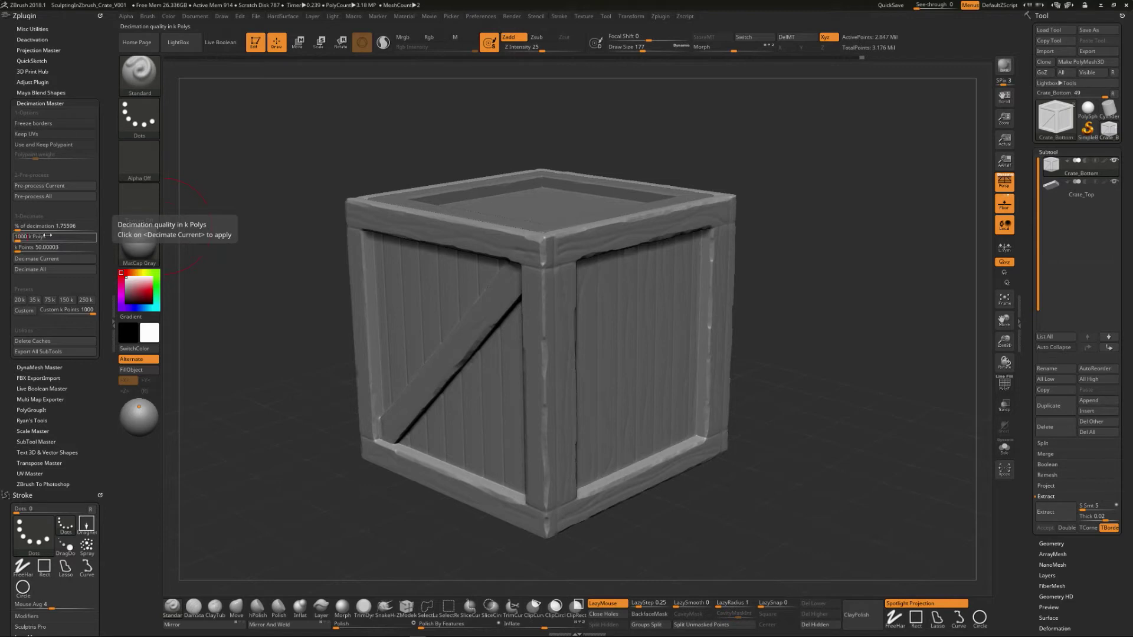
text(1000)
key(Return)
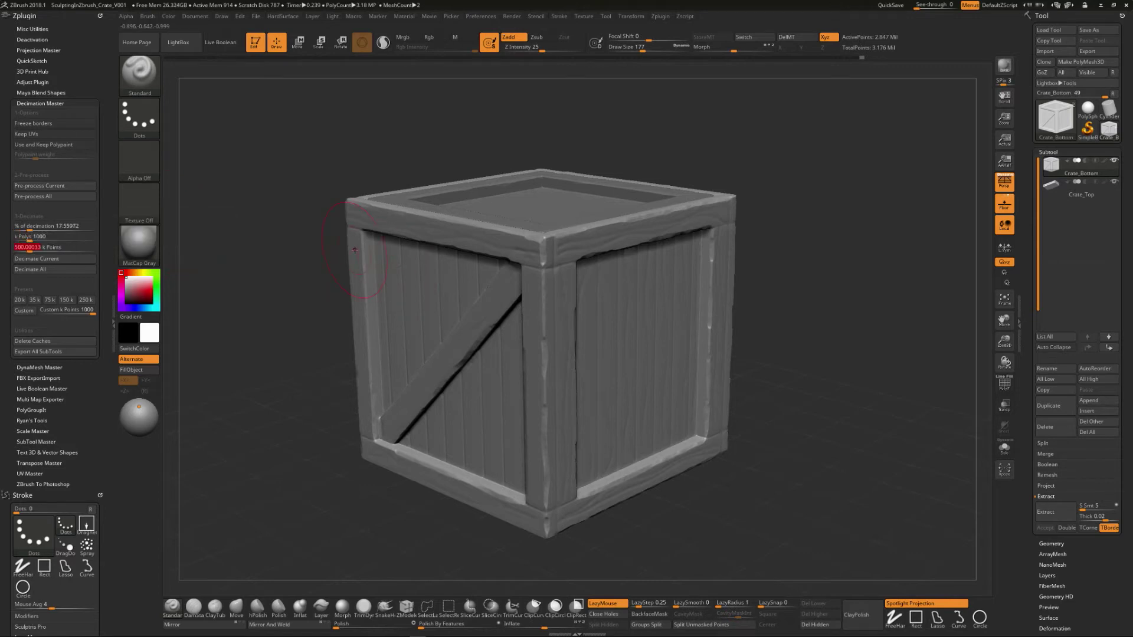
click(43, 260)
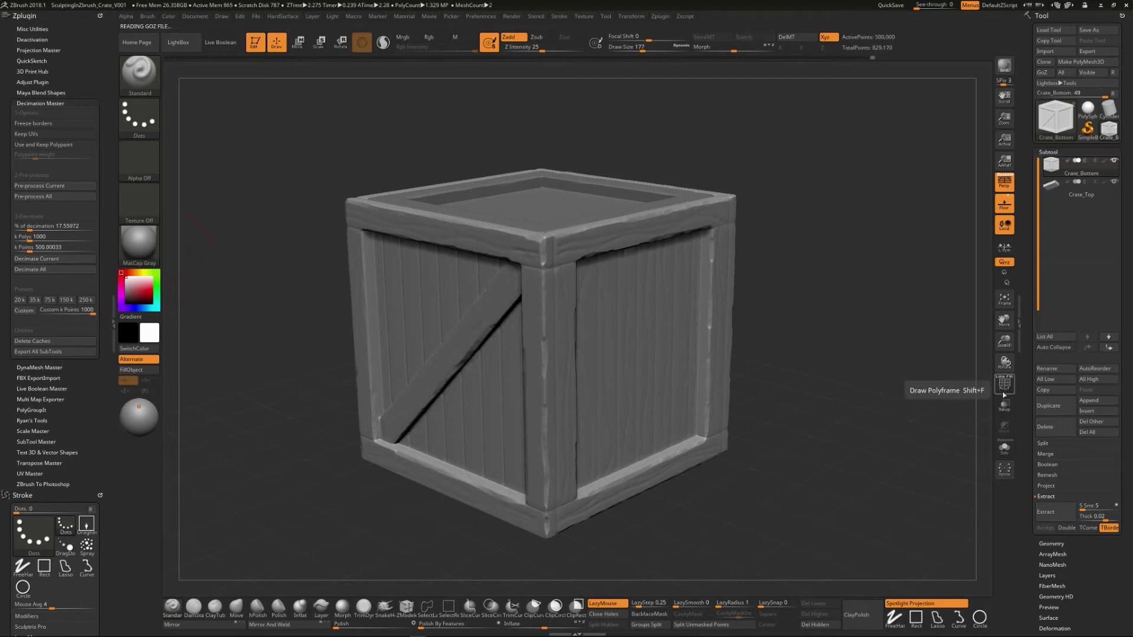
Display the polyframe on the decimated Crate_Bottom and examine its mesh density up close.
click(1004, 384)
drag(857, 330, 977, 378)
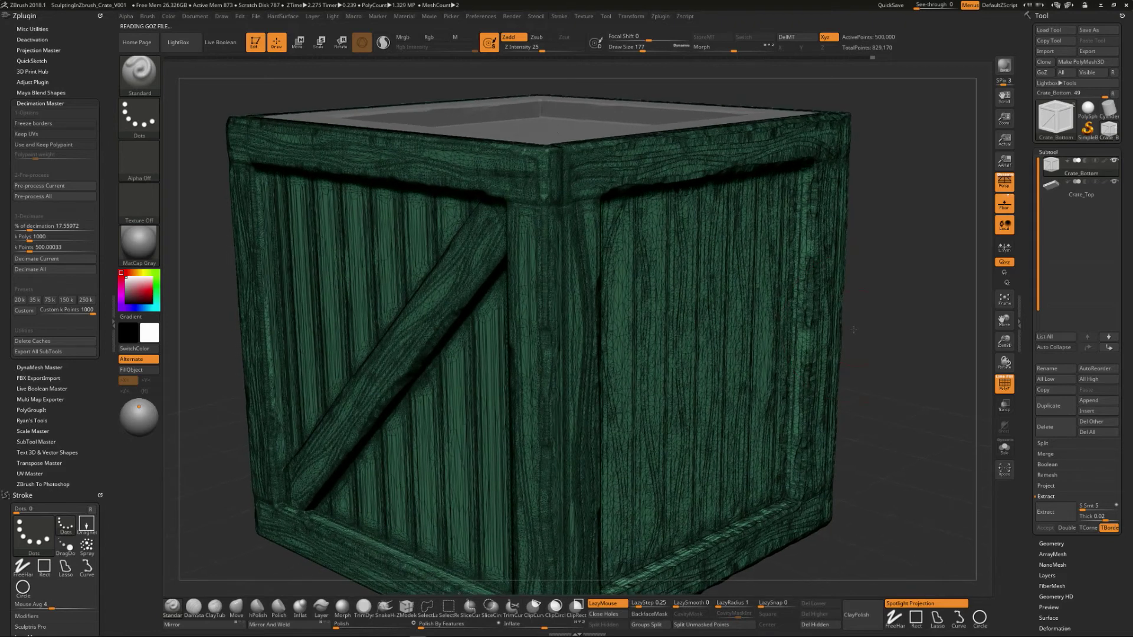
click(997, 383)
click(996, 384)
mouse_move(1058, 175)
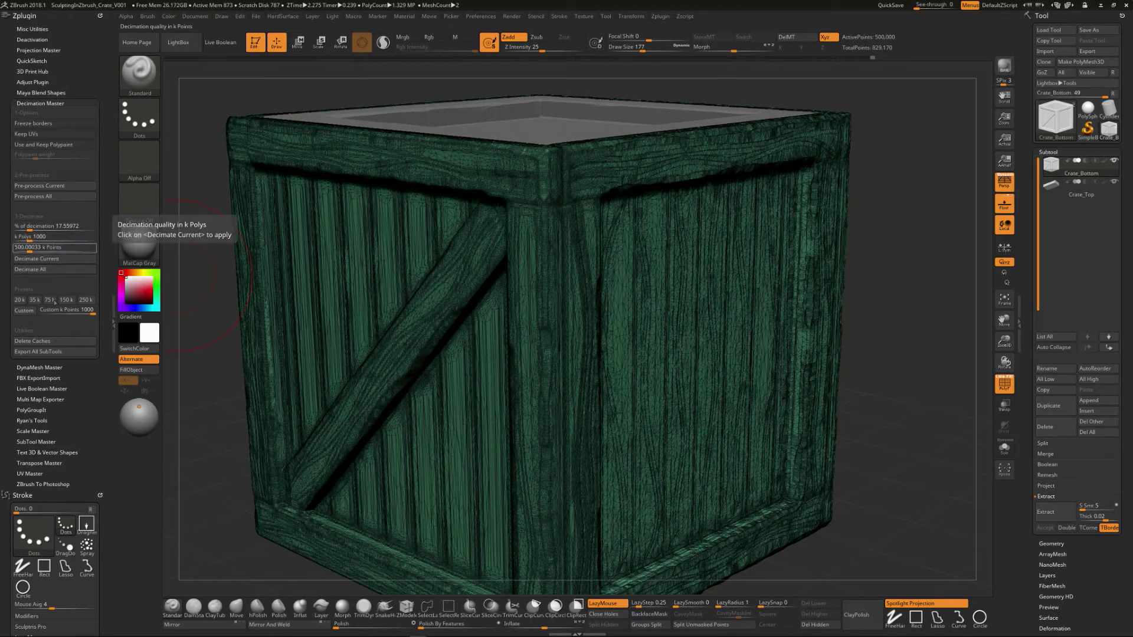
Export the decimated Crate_Bottom to the FBX folder as Crate_Bottom_High_Deci.fbx.
click(39, 378)
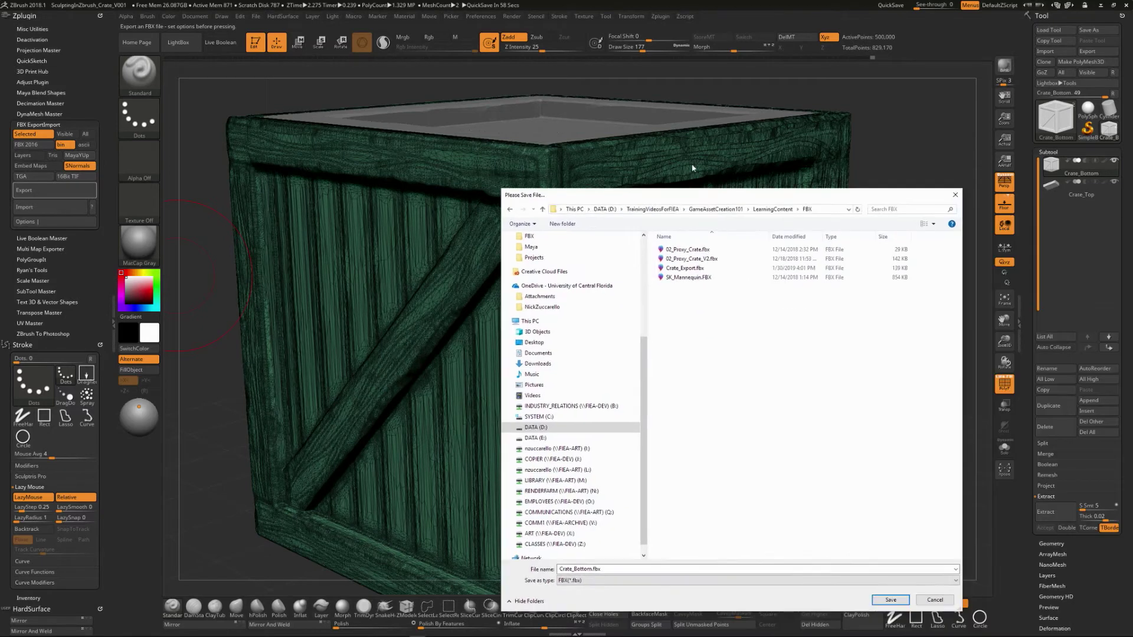
drag(781, 201, 565, 139)
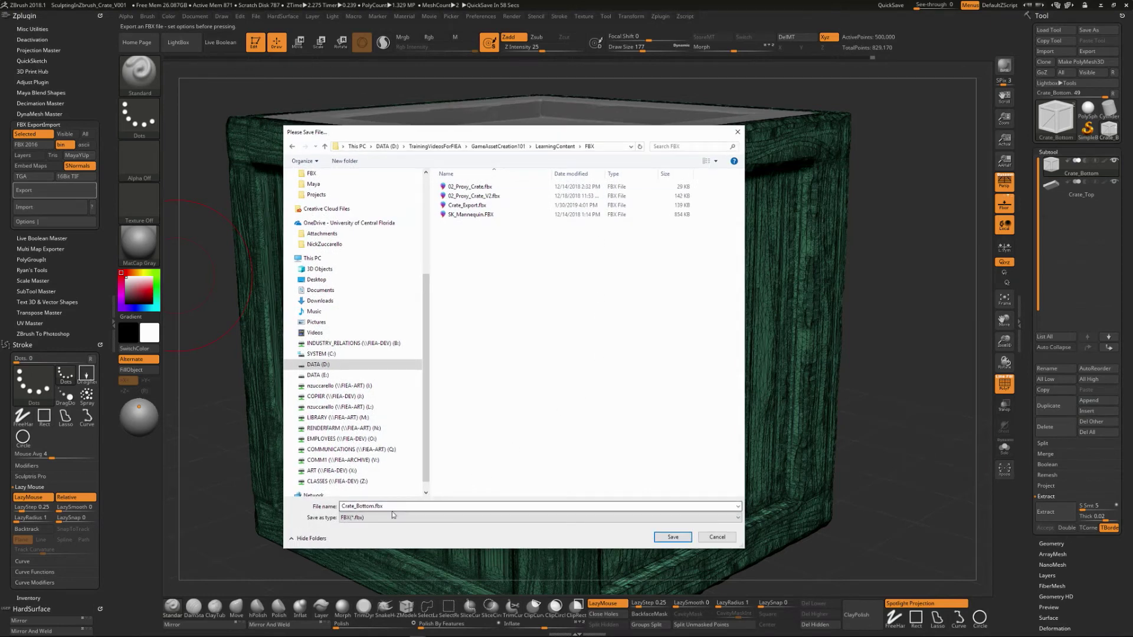
click(365, 508)
key(Right)
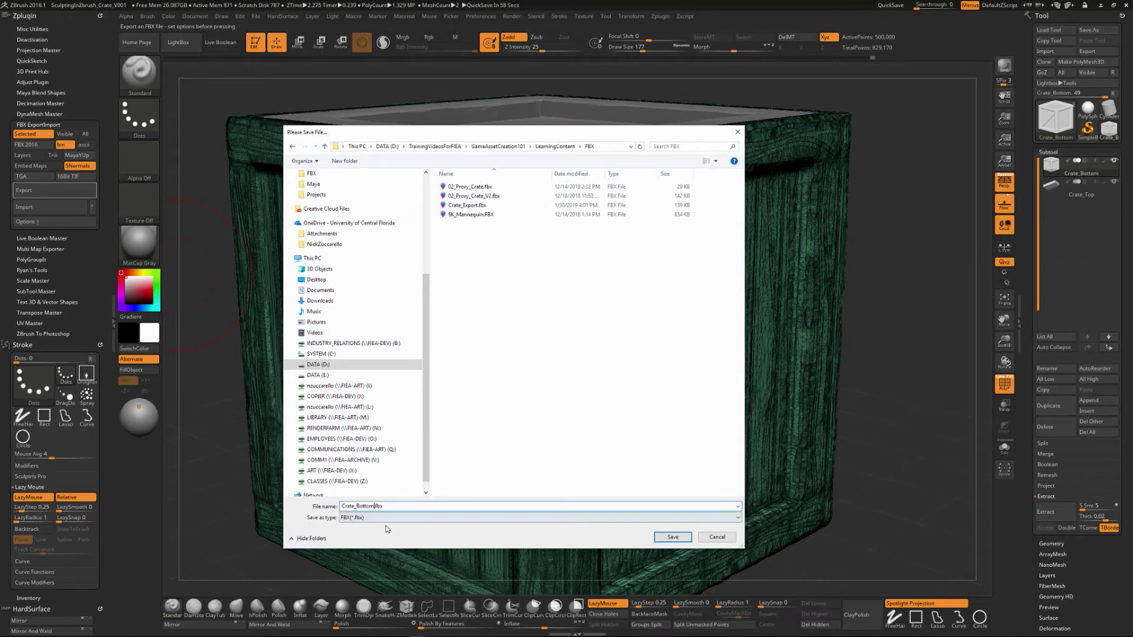
text(_High_Deci)
click(672, 537)
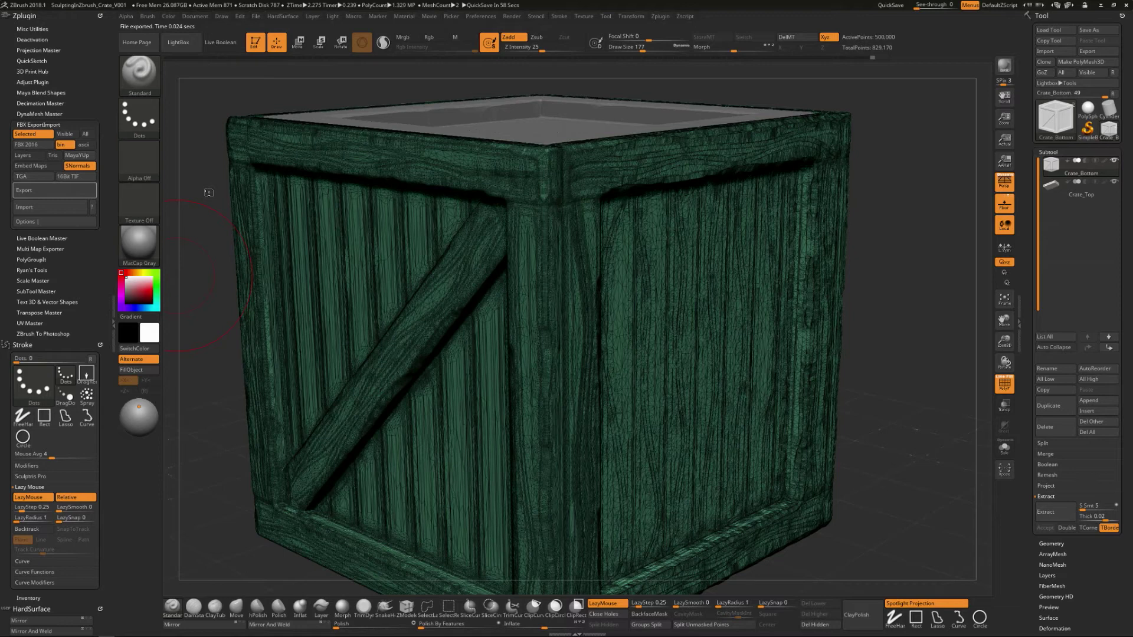
Return to Decimation Master, set the target to 5 k Polys and decimate Crate_Bottom.
click(43, 103)
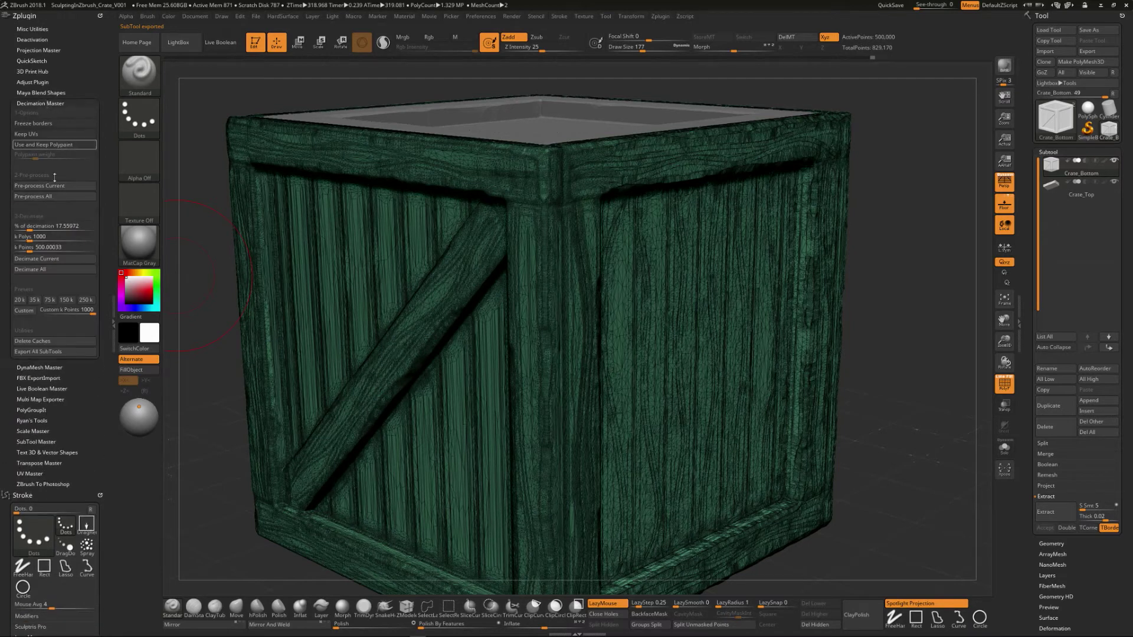
click(51, 240)
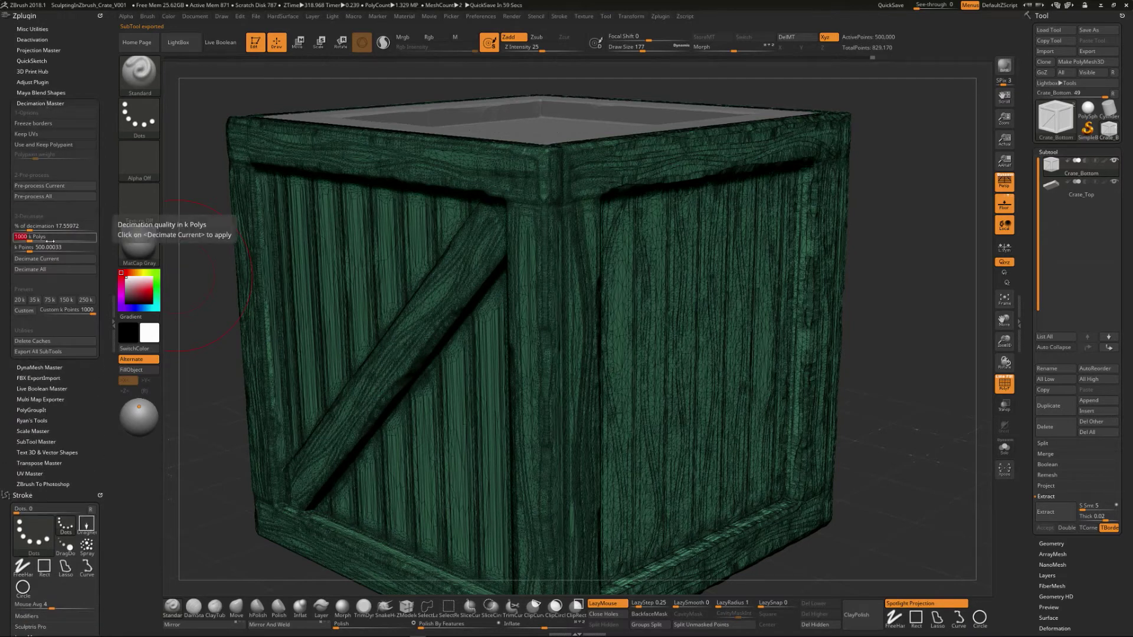
text(5)
key(Return)
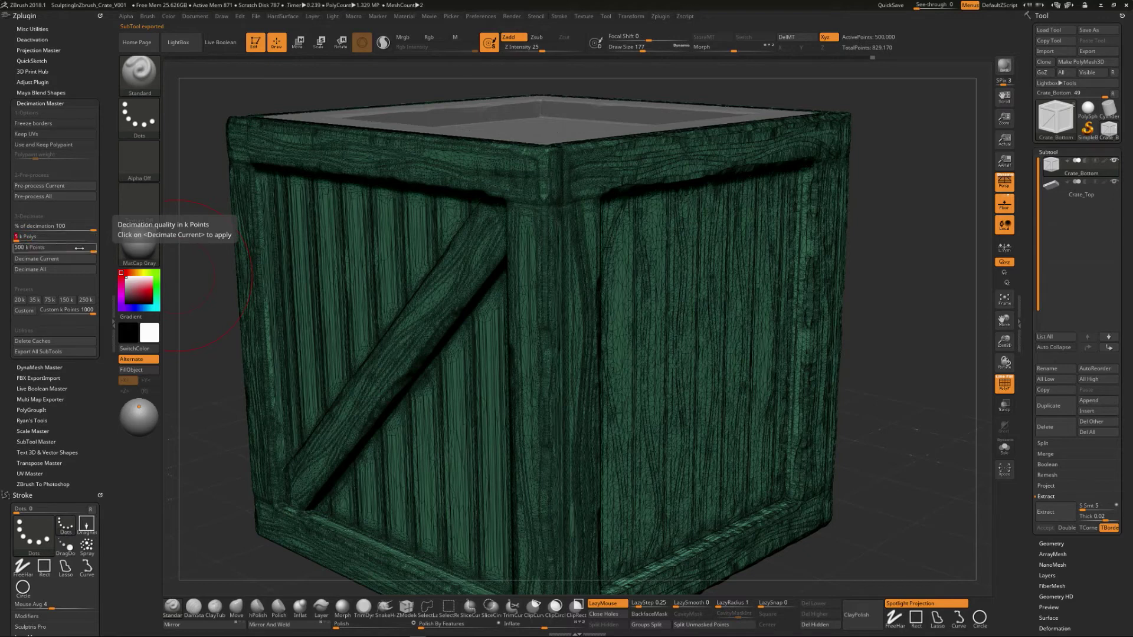
click(71, 258)
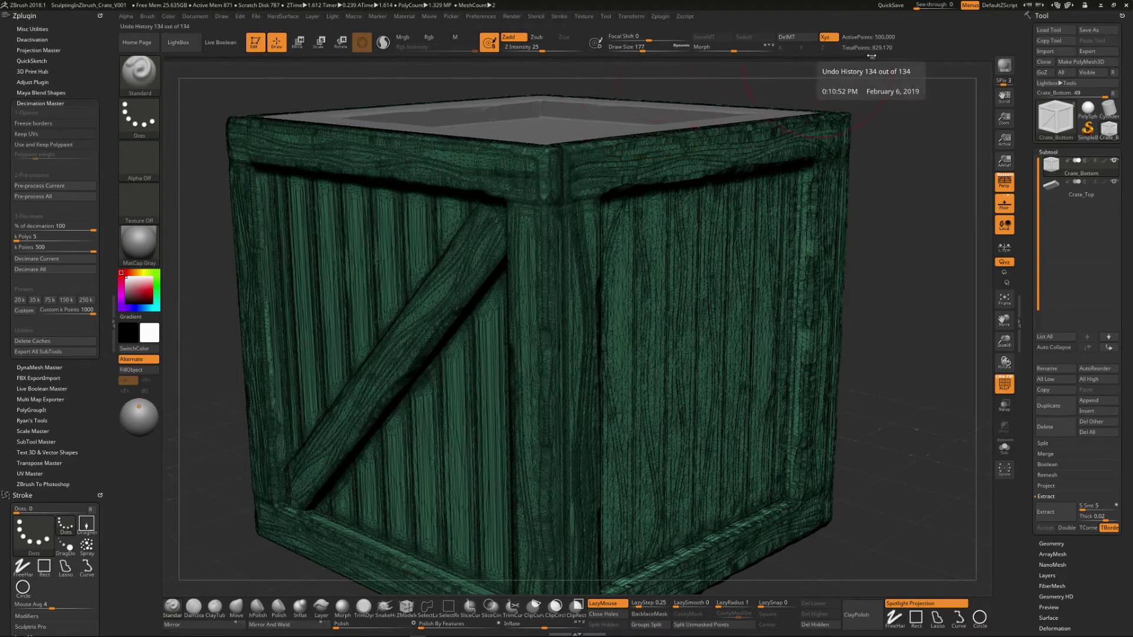
Restore Crate_Bottom to its undecimated full-resolution state and pre-process it again in Decimation Master.
click(862, 59)
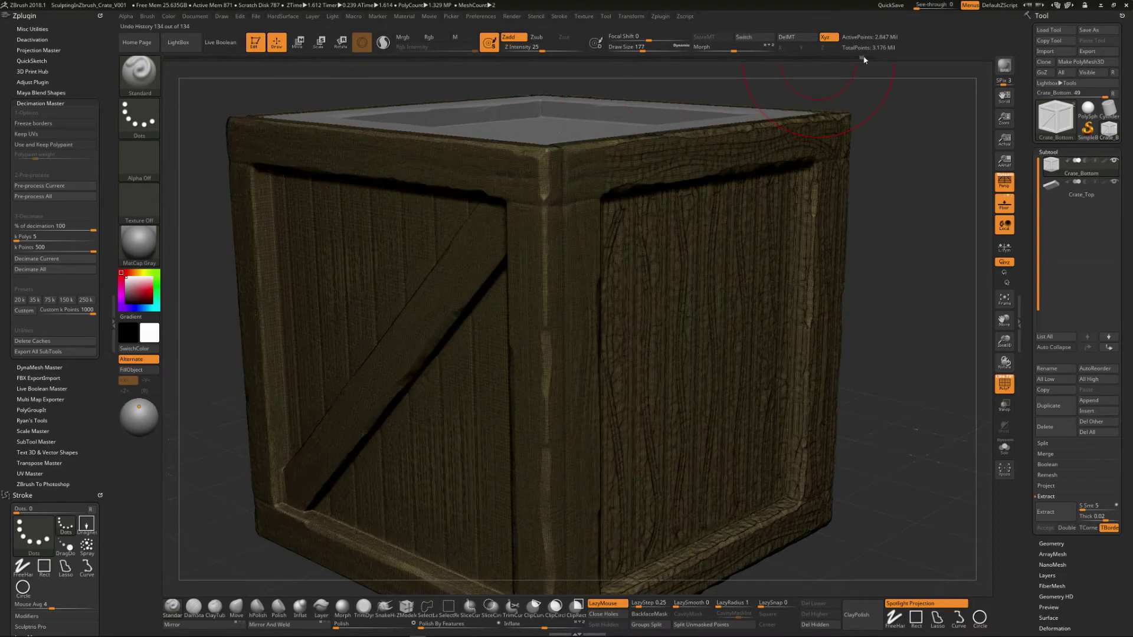
key(ctrl+z)
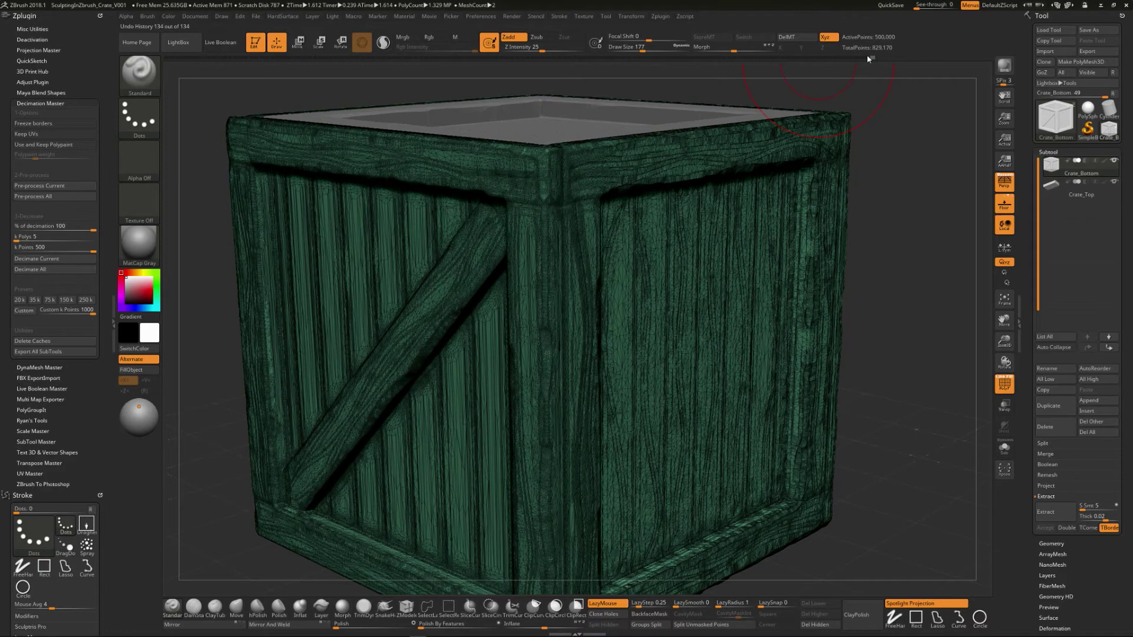
key(ctrl+shift+z)
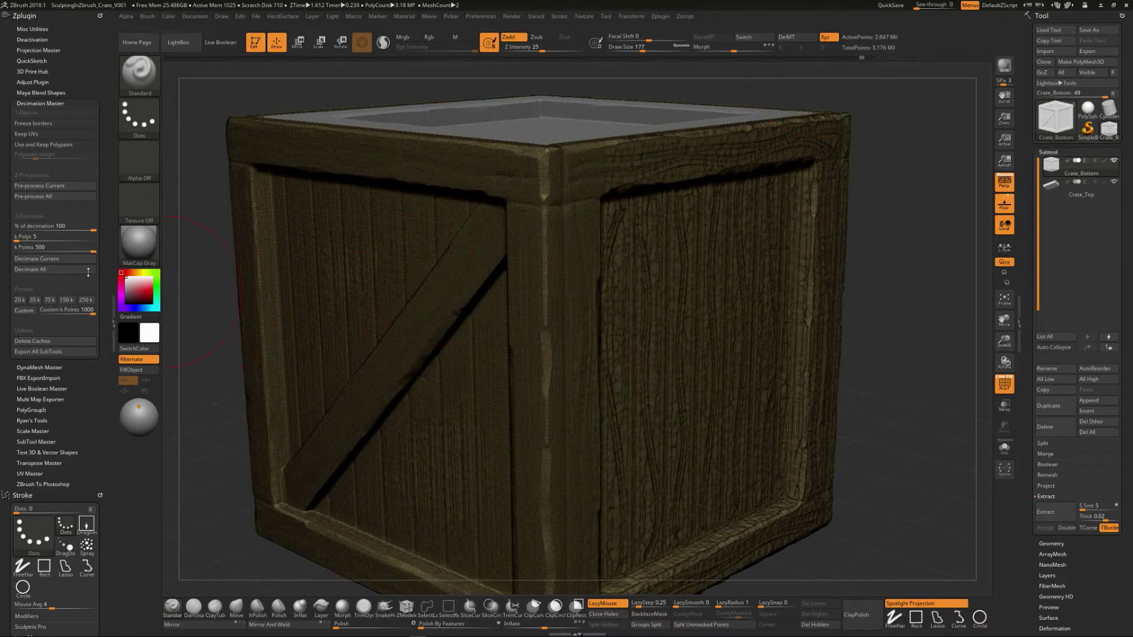
click(54, 186)
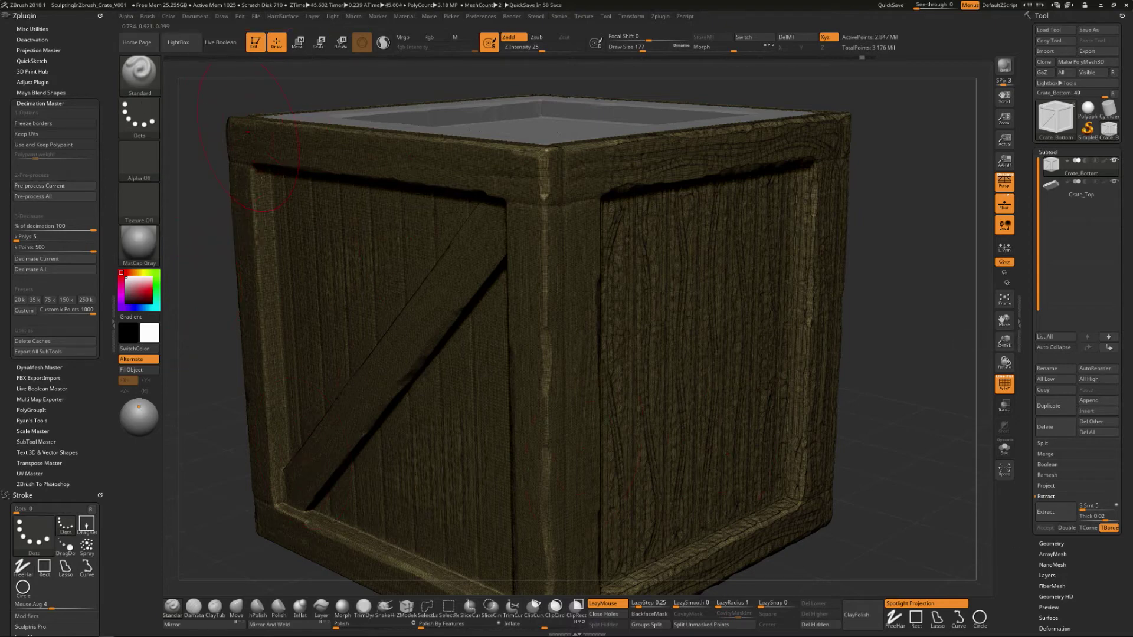
Decimate Crate_Bottom with a target of 6 k Polys, and again with the target lowered to 5 k Polys.
click(46, 238)
text(5)
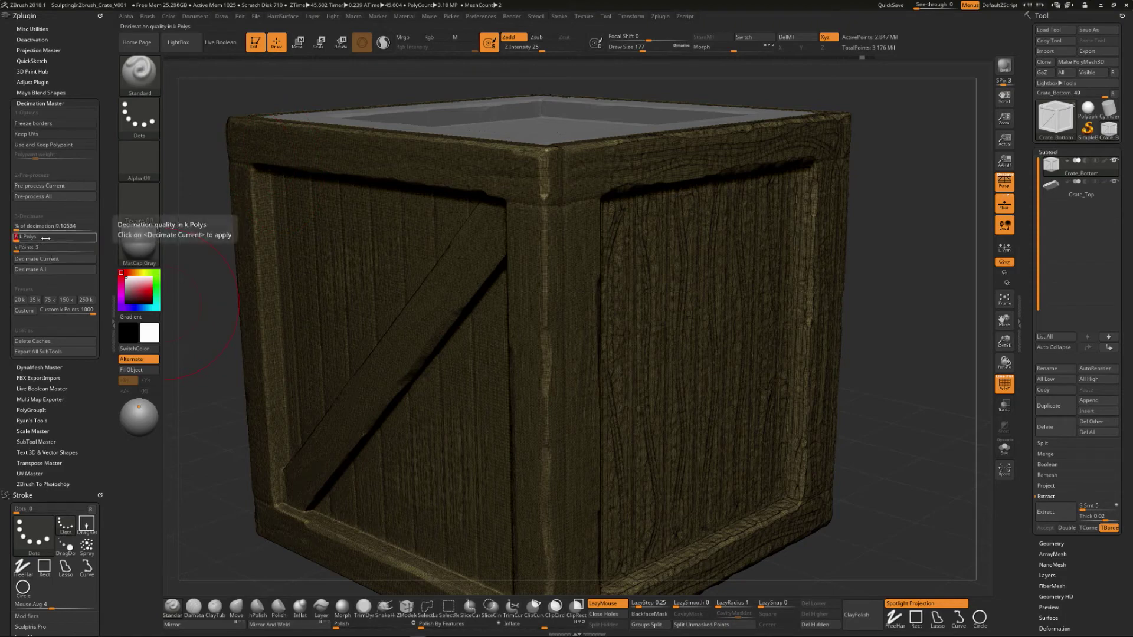
key(Return)
click(36, 259)
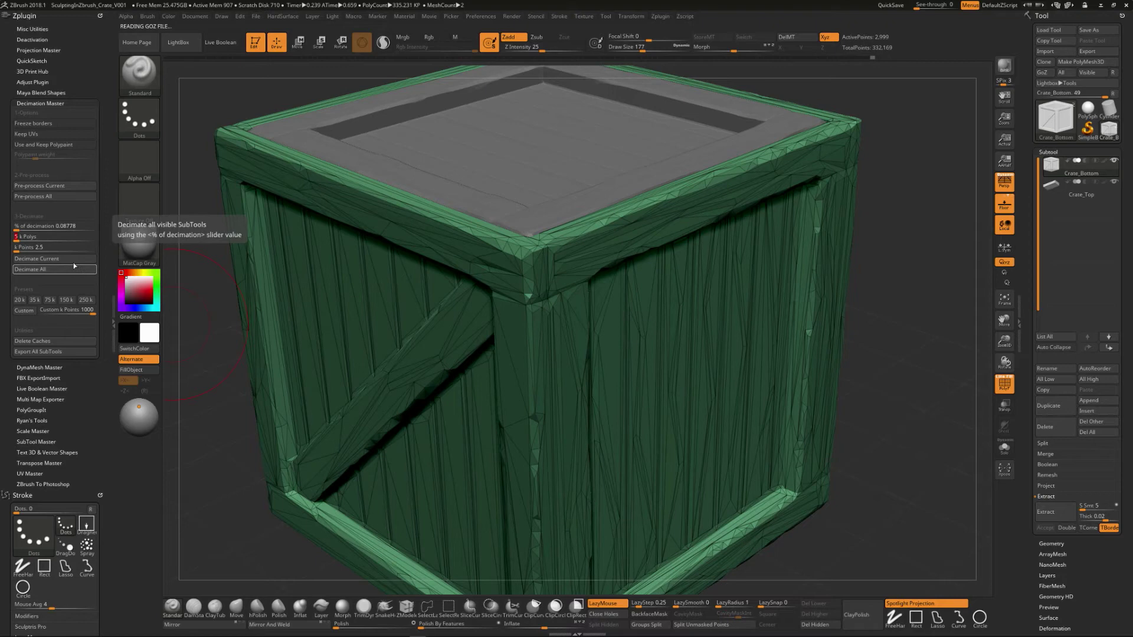
click(73, 259)
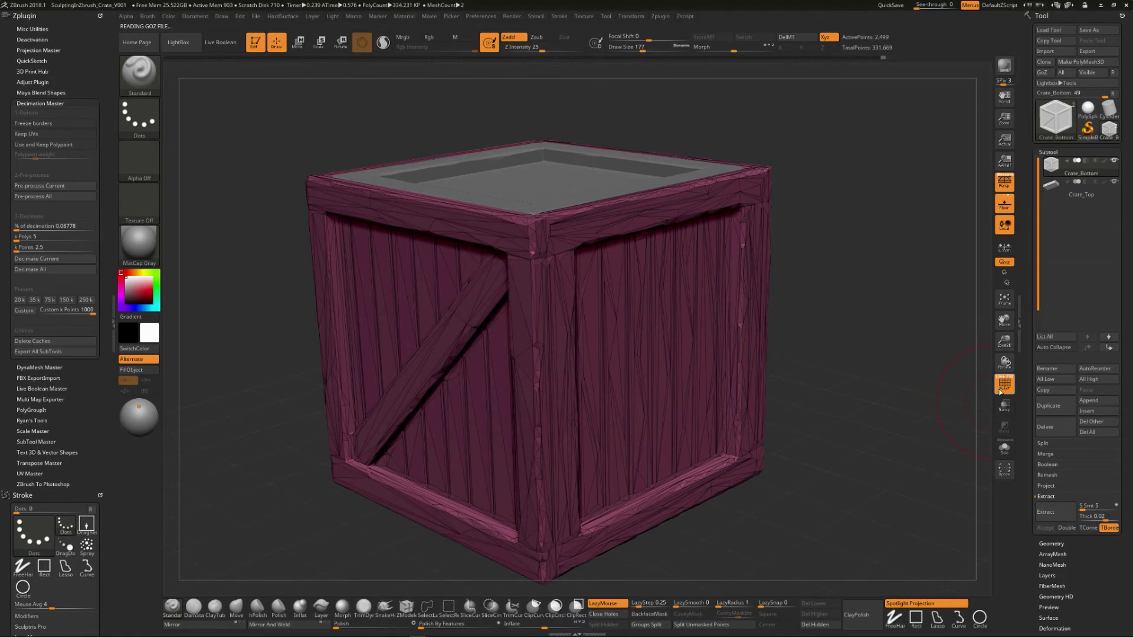
Turn off the polyframe and examine the shading of the decimated crate from several angles.
click(1004, 384)
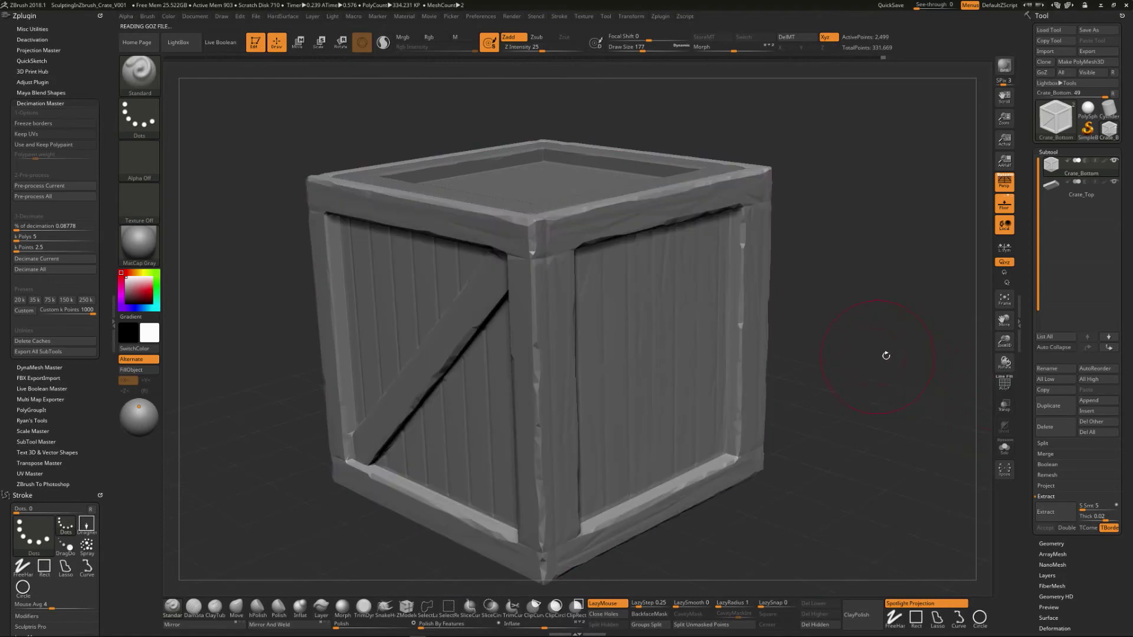
drag(886, 354, 924, 343)
mouse_move(1048, 167)
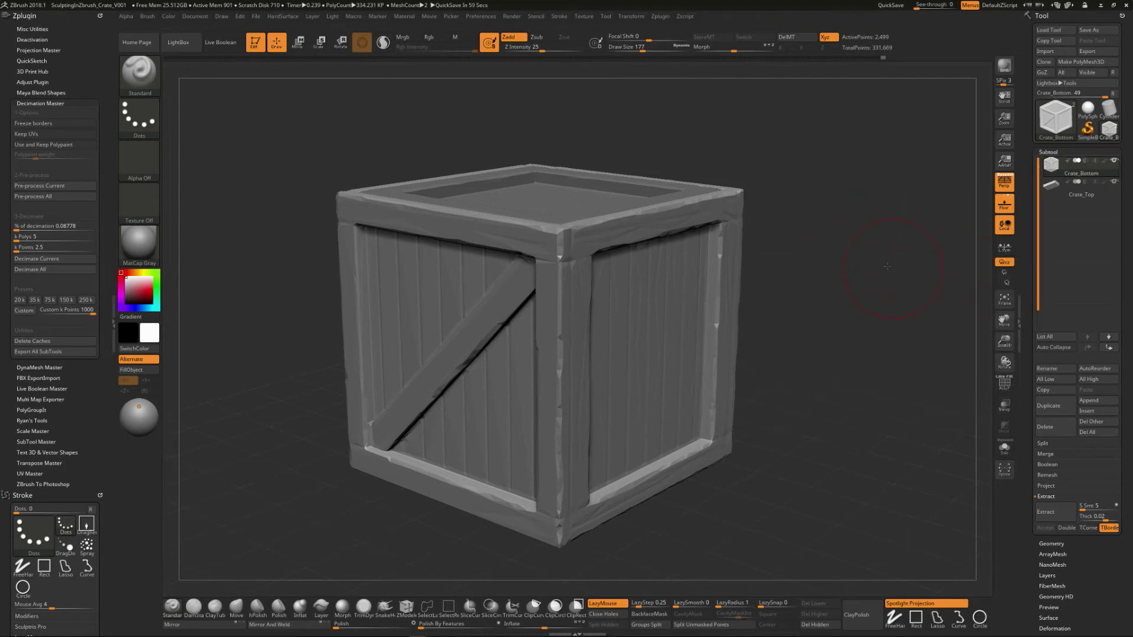
drag(858, 256, 869, 300)
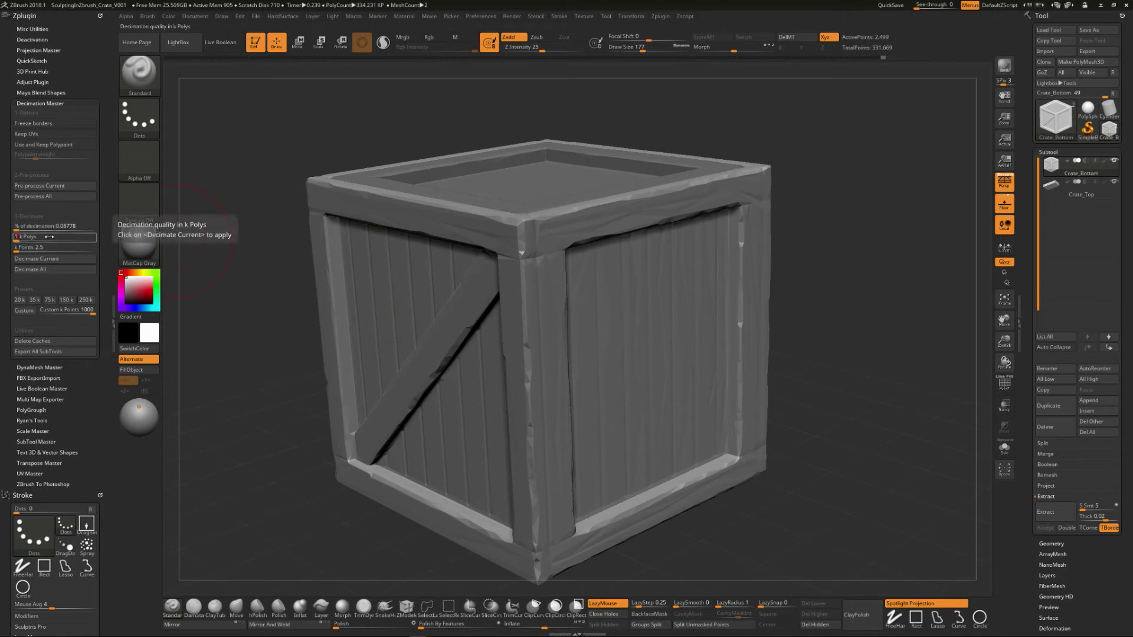
Lower the decimation target to 1 k Polys and decimate Crate_Bottom.
drag(50, 237, 18, 237)
click(57, 259)
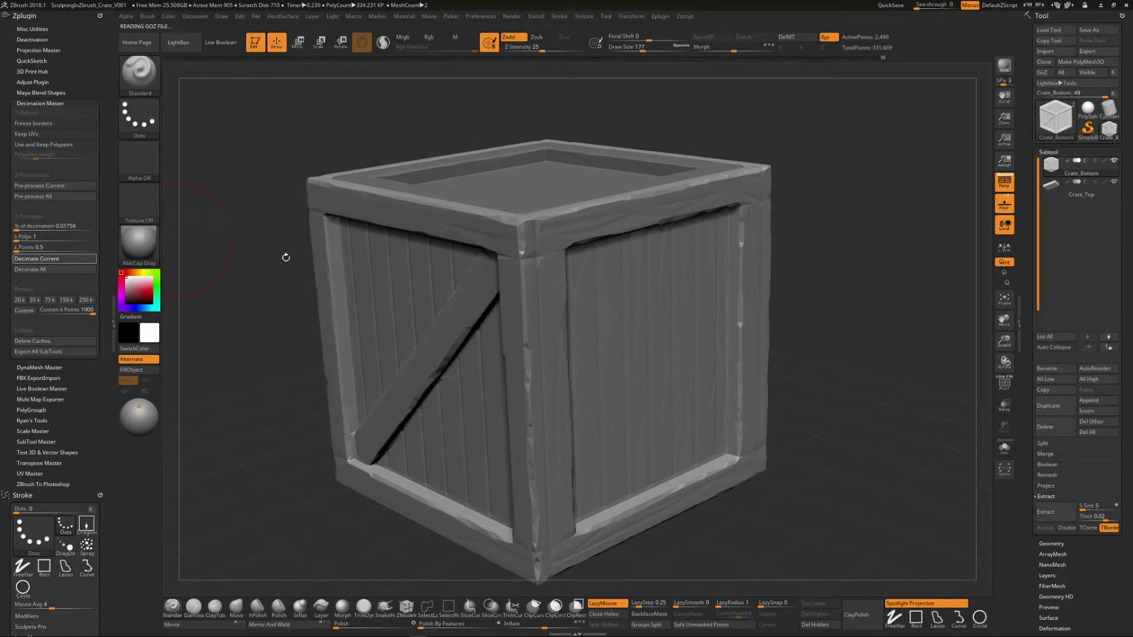
drag(256, 145, 262, 172)
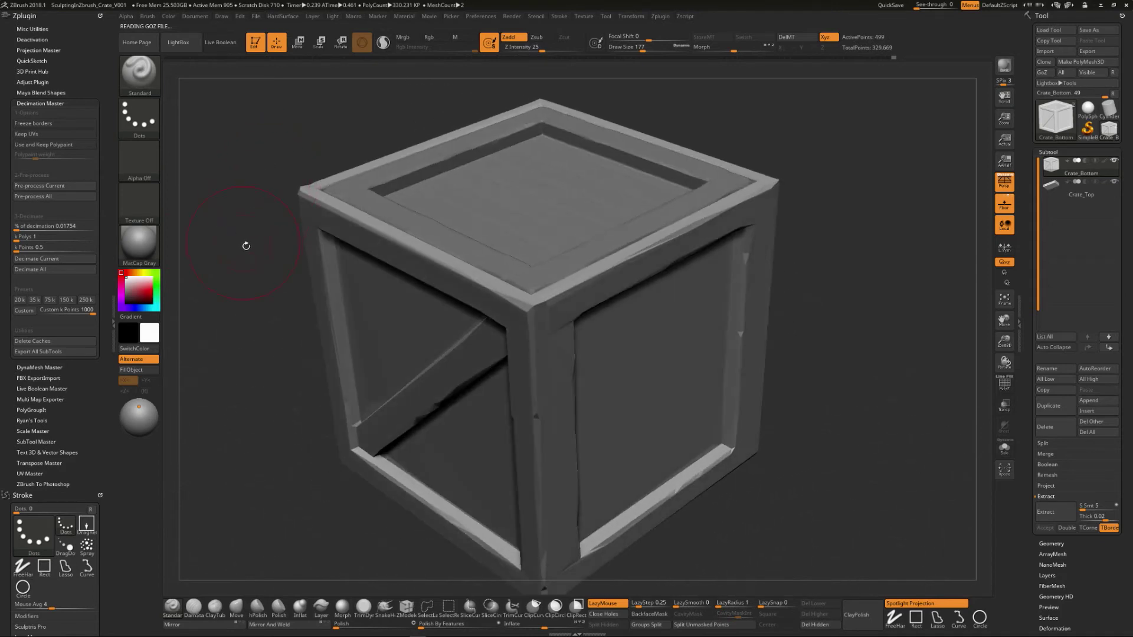
drag(246, 245, 262, 250)
Isolate Crate_Bottom with Solo, display its polyframe and examine the triangulation inside and outside the crate.
click(1017, 448)
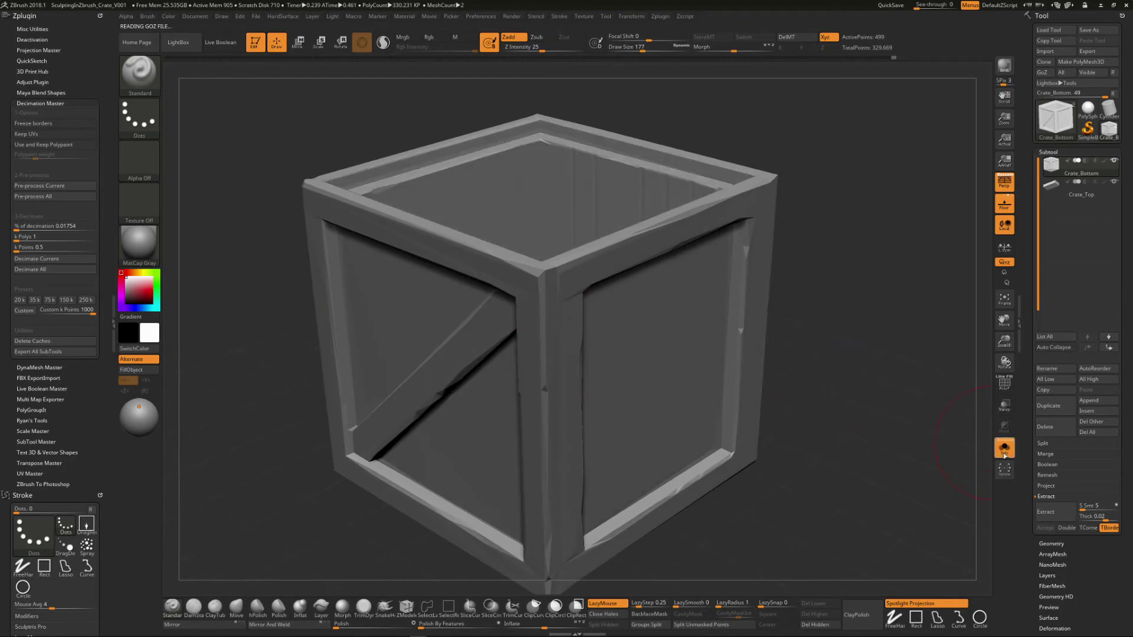
drag(855, 274, 876, 322)
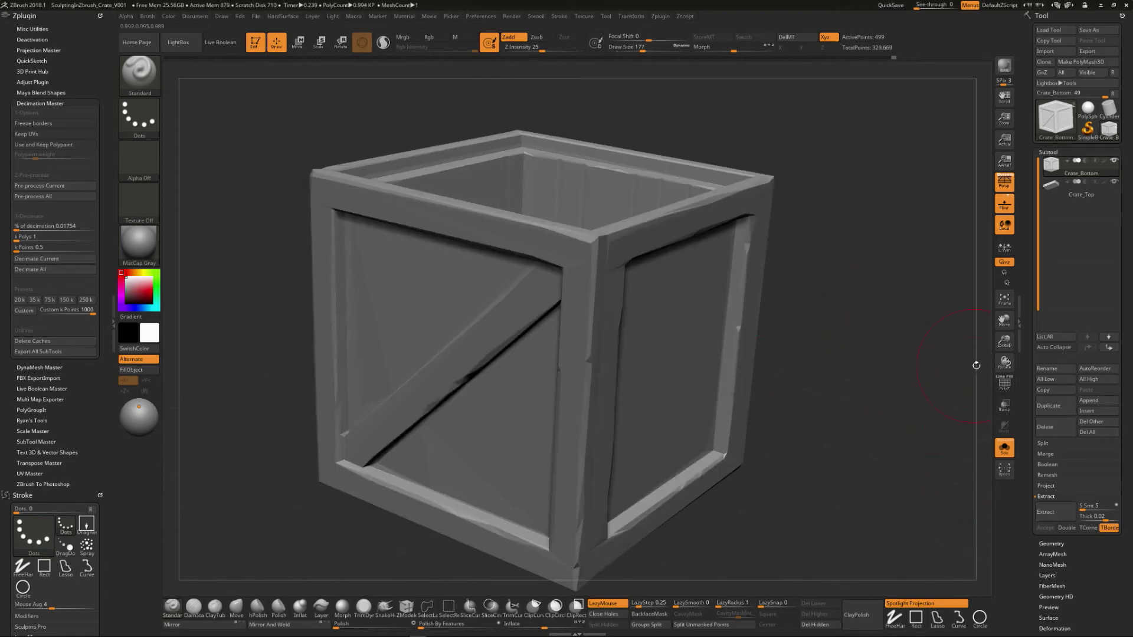
click(1004, 383)
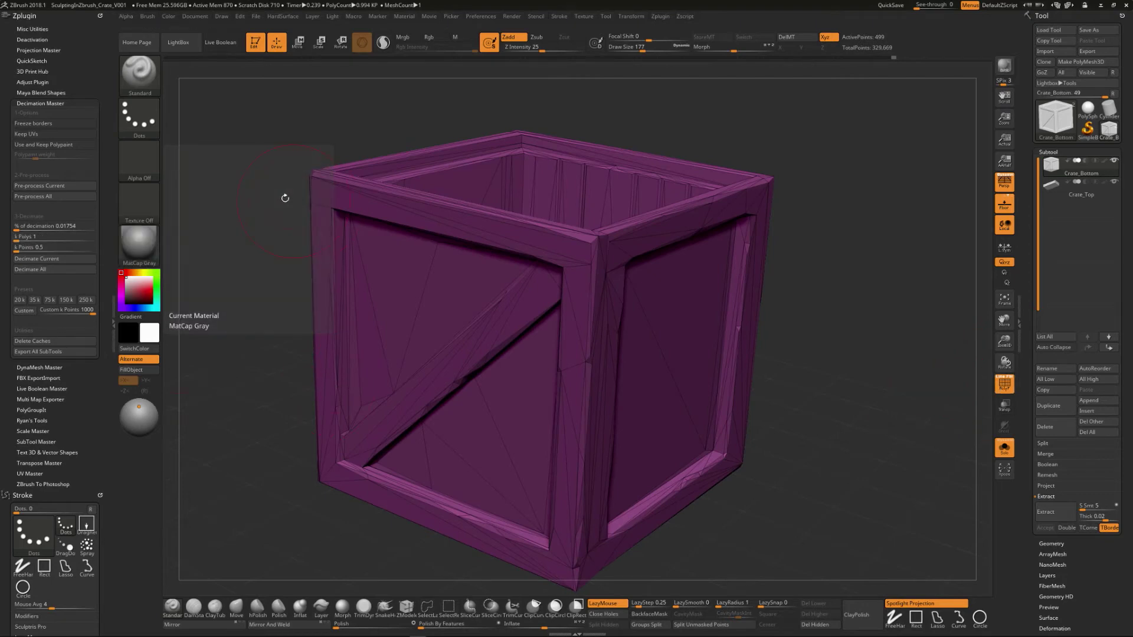
drag(285, 154, 316, 203)
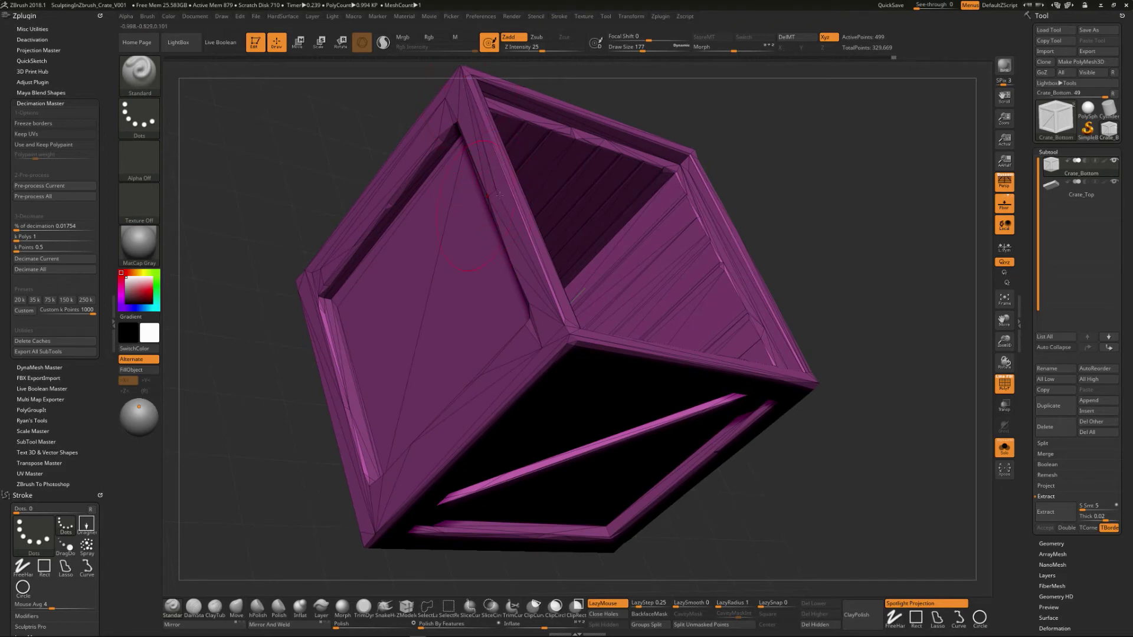
drag(764, 165, 922, 279)
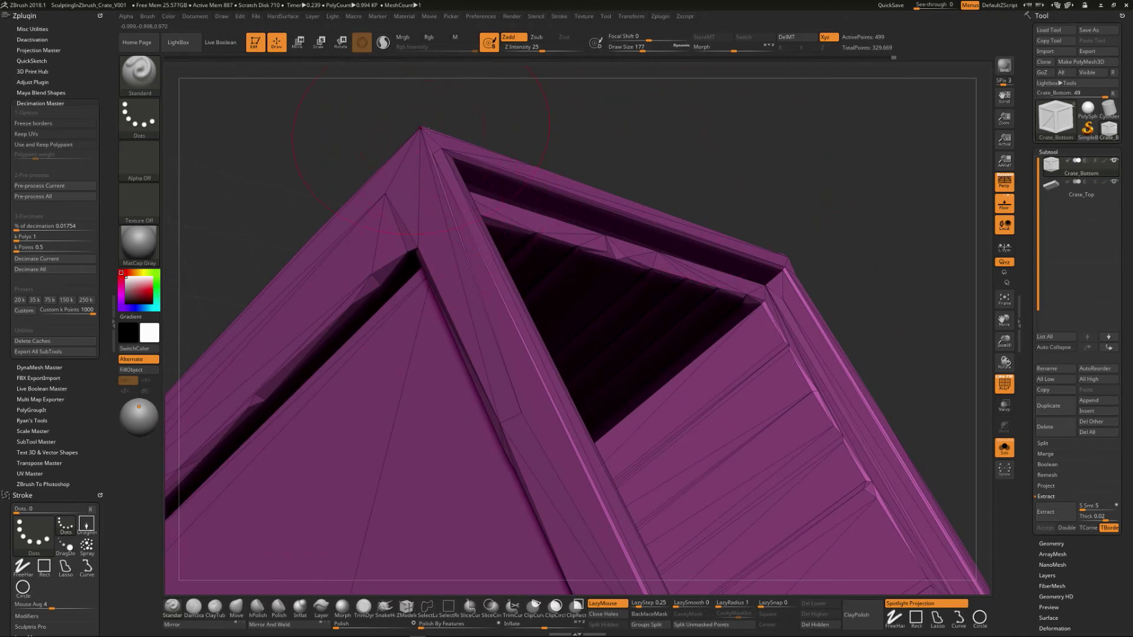
drag(423, 127, 242, 339)
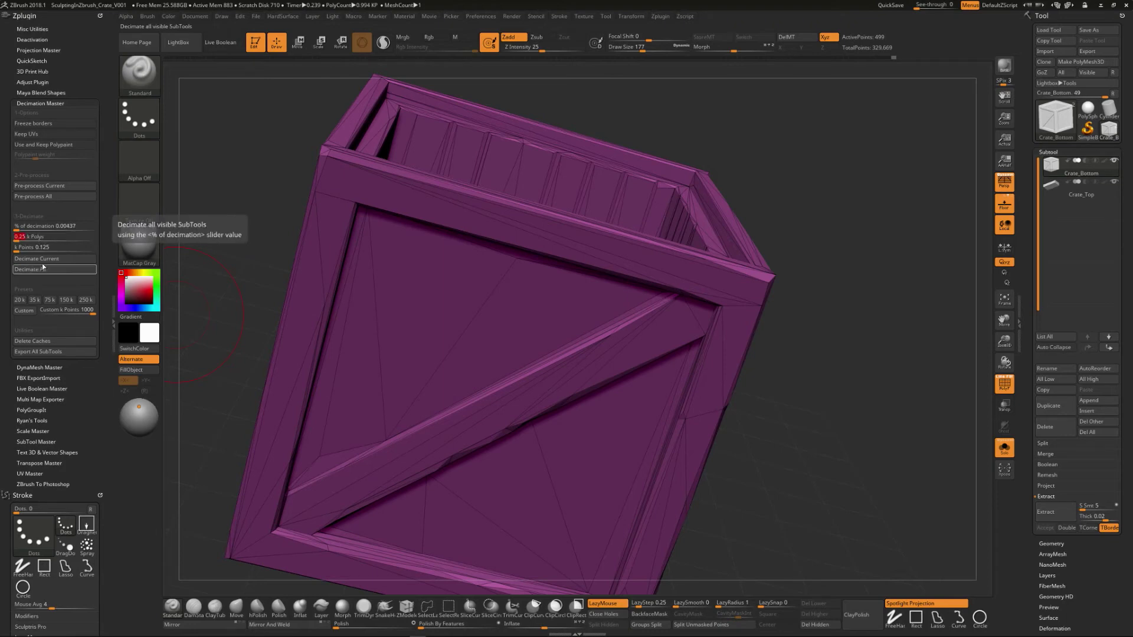
Decimate Crate_Bottom with a target of 0.25 k Polys and inspect the simplified mesh.
click(36, 260)
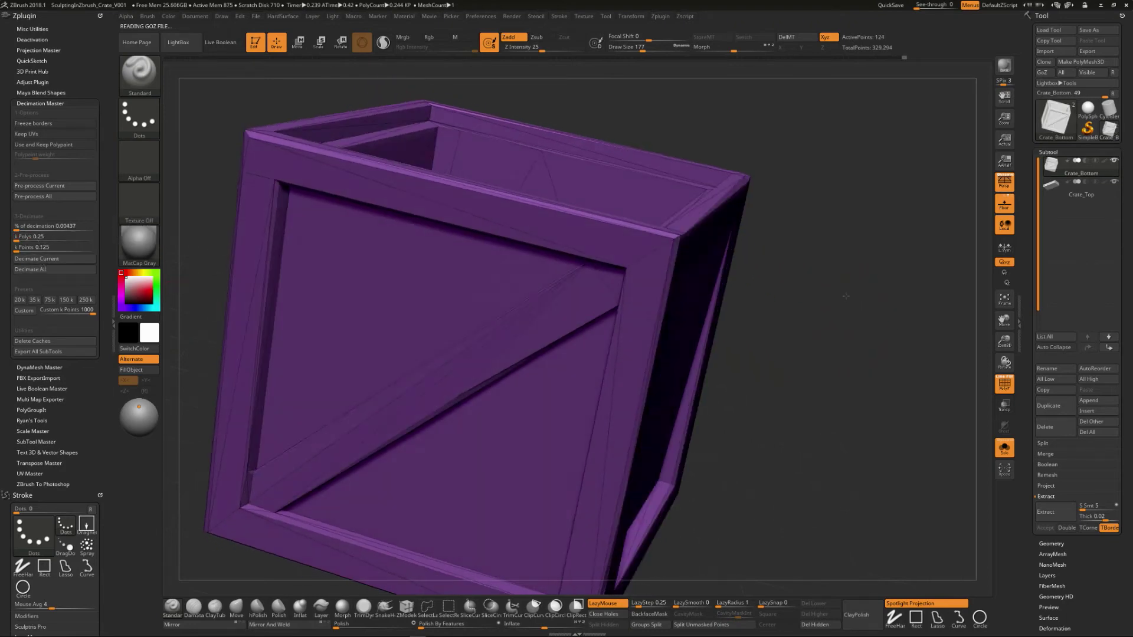
mouse_move(846, 296)
mouse_down()
mouse_move(875, 322)
mouse_move(862, 306)
mouse_up()
drag(843, 353, 211, 308)
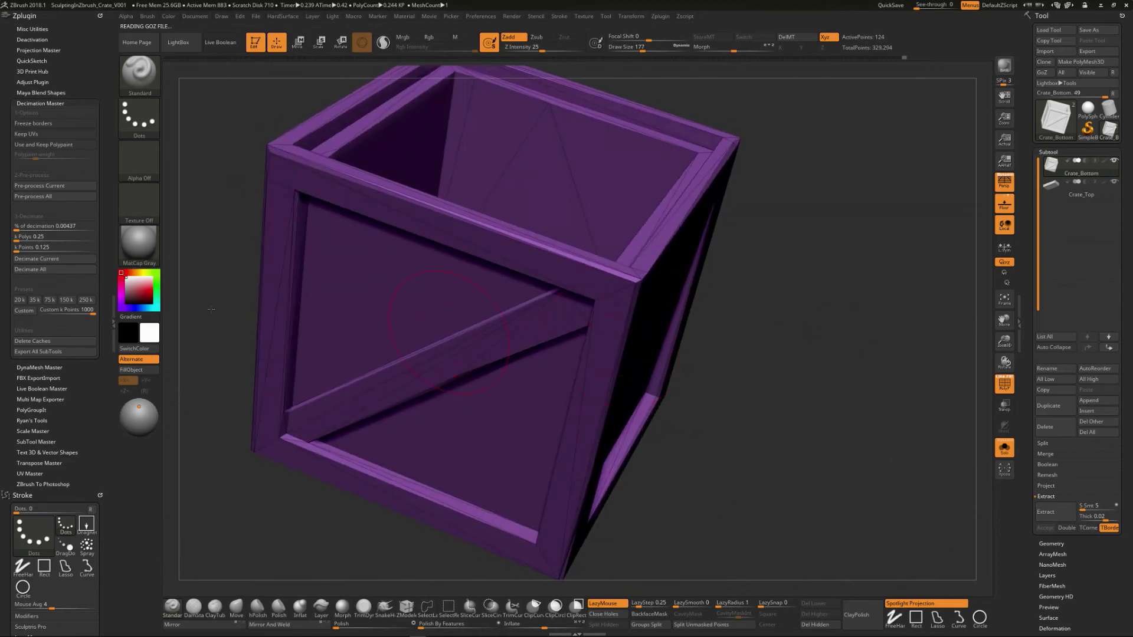
Raise the decimation target to 4 k Polys, decimate Crate_Bottom and check its front side.
click(45, 236)
text(4)
key(Return)
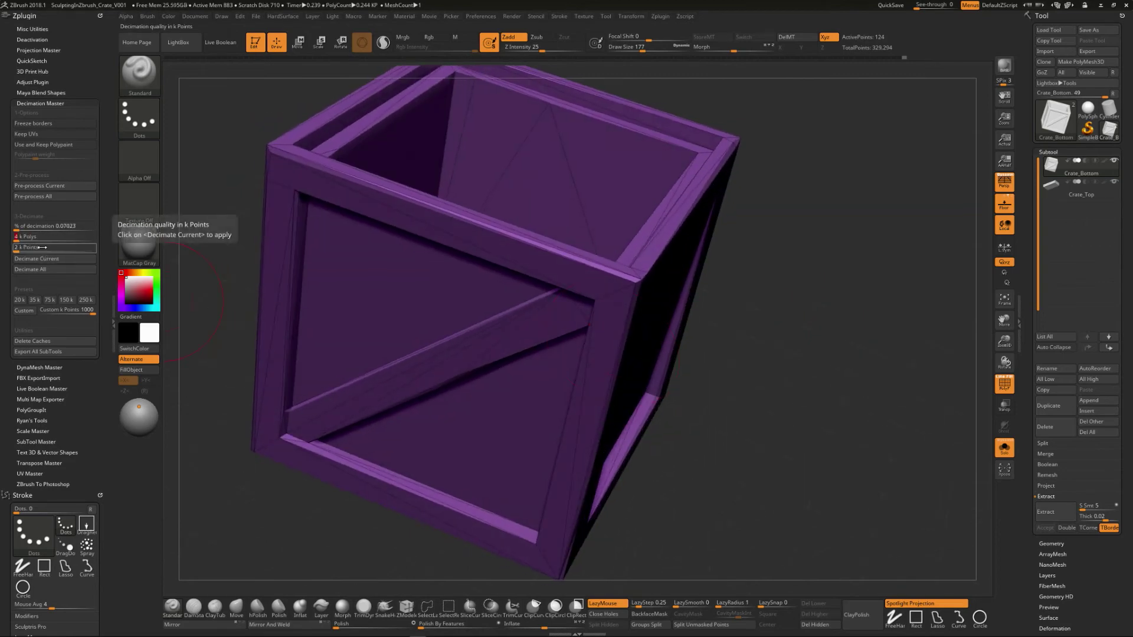
click(36, 258)
drag(802, 357, 792, 384)
Set the decimation target to 5 k Polys, decimate Crate_Bottom and review the low-poly mesh.
click(45, 236)
text(5)
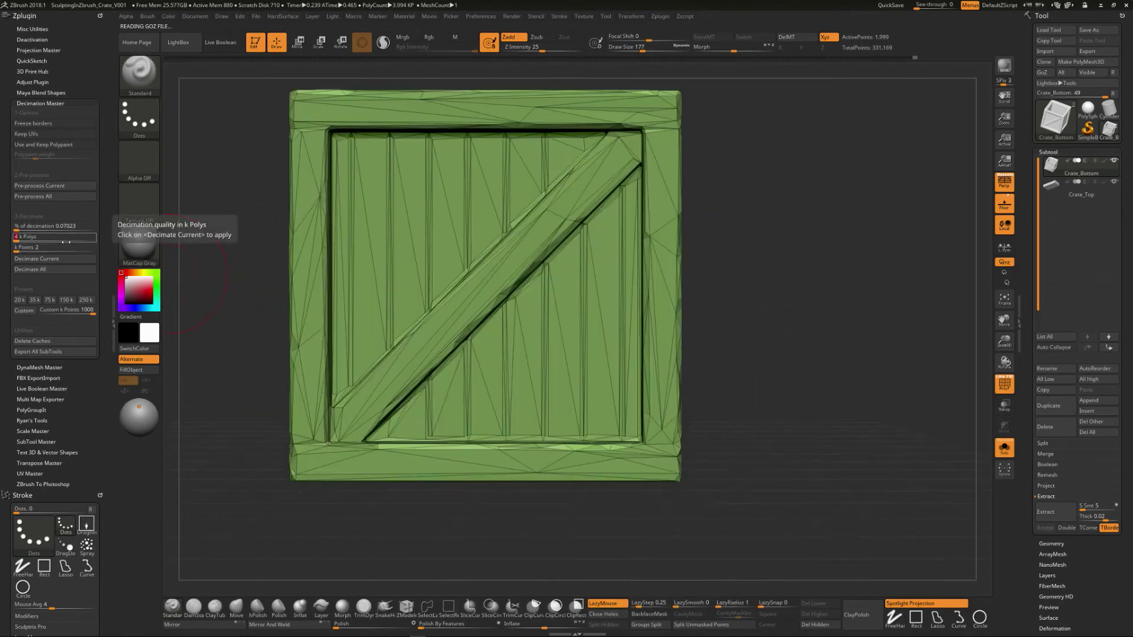
key(Return)
click(62, 263)
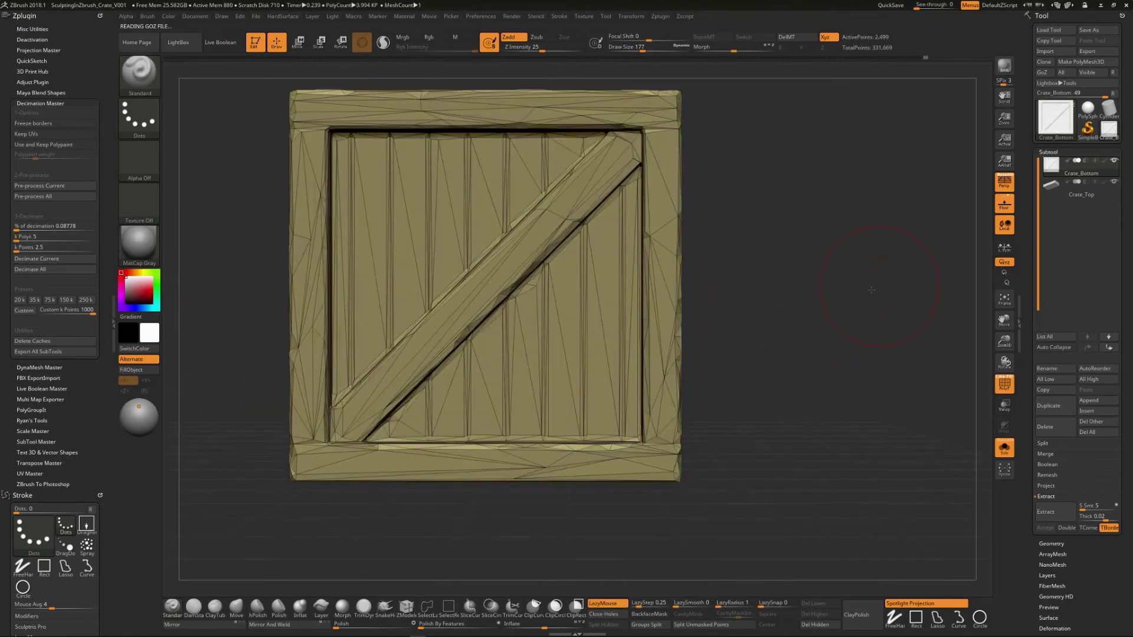
drag(740, 324, 895, 335)
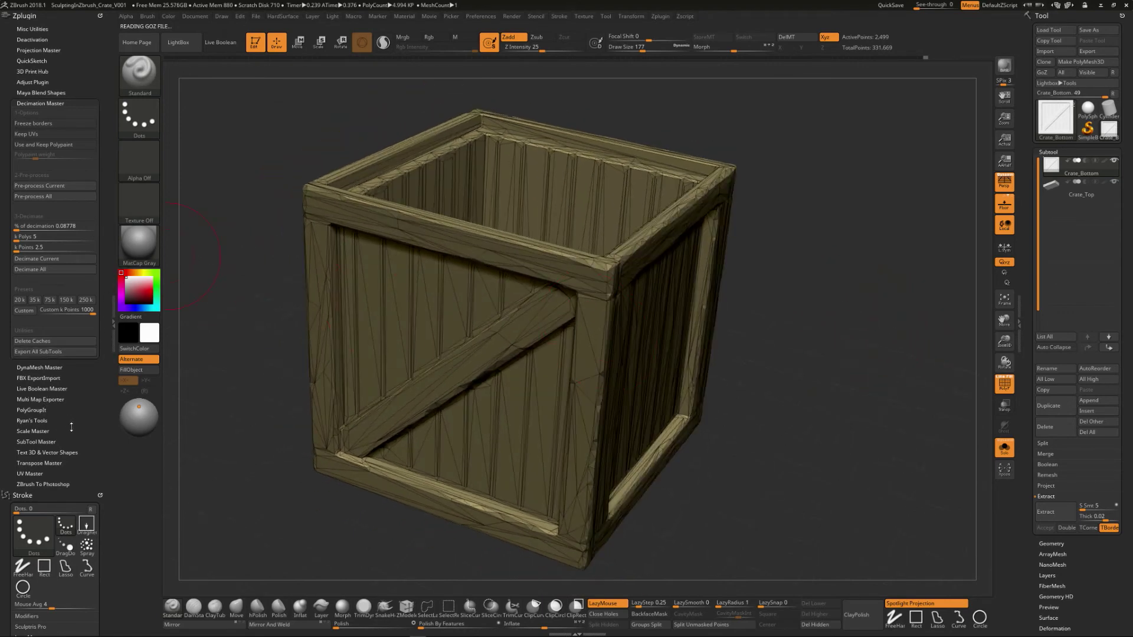
Export the low-poly Crate_Bottom to the FBX folder as Crate_Bottom_Low_Deci.fbx.
click(46, 378)
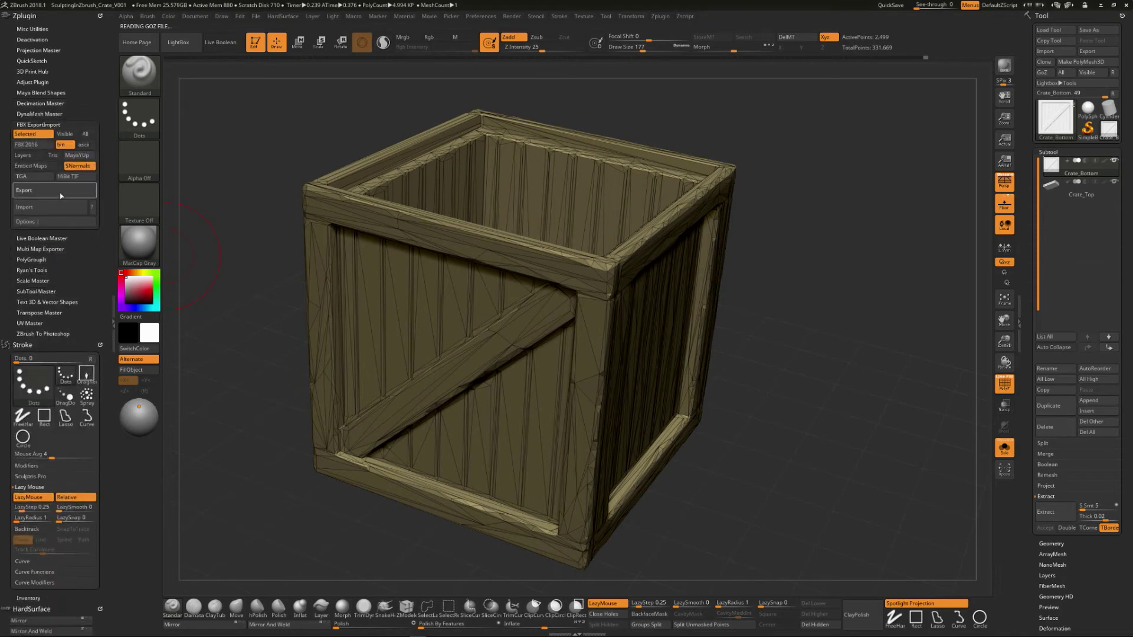
click(58, 191)
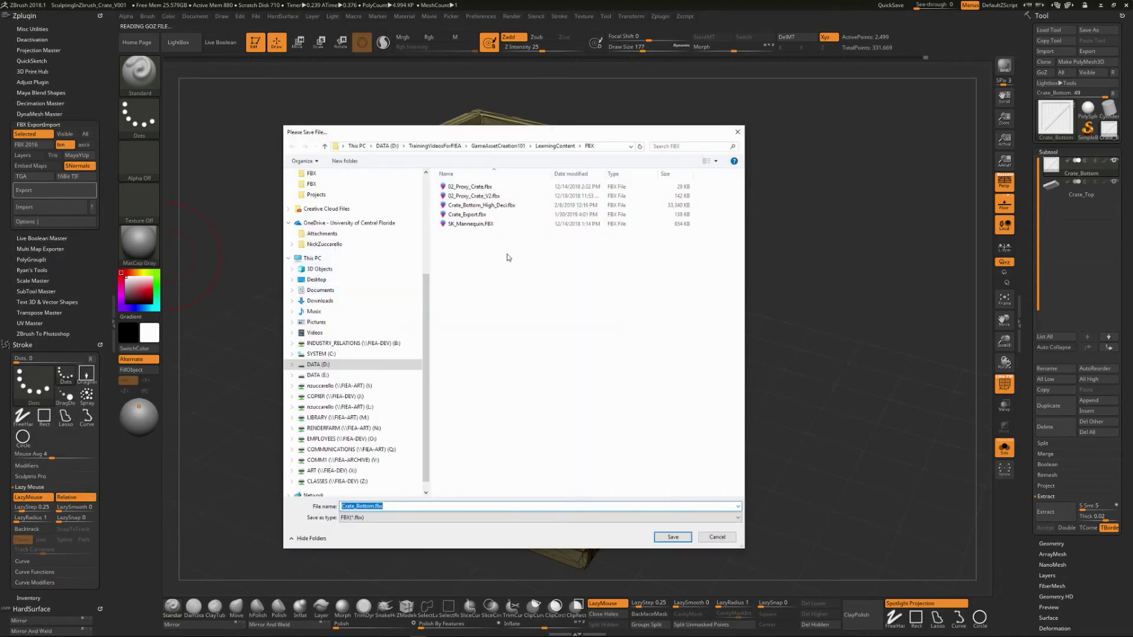
click(483, 207)
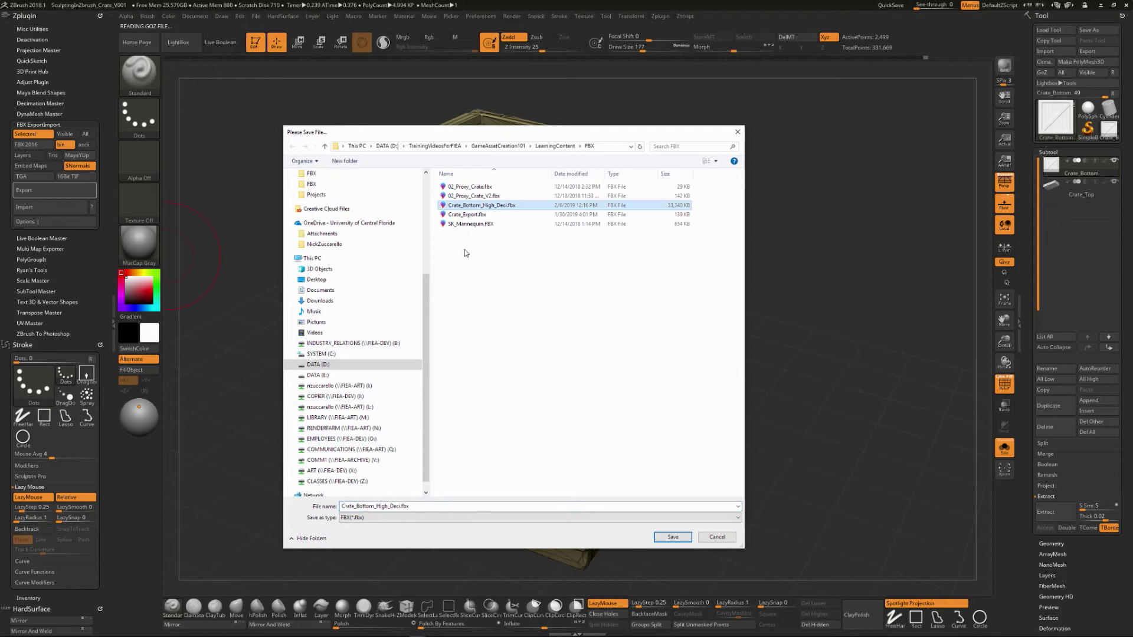
click(385, 507)
click(386, 506)
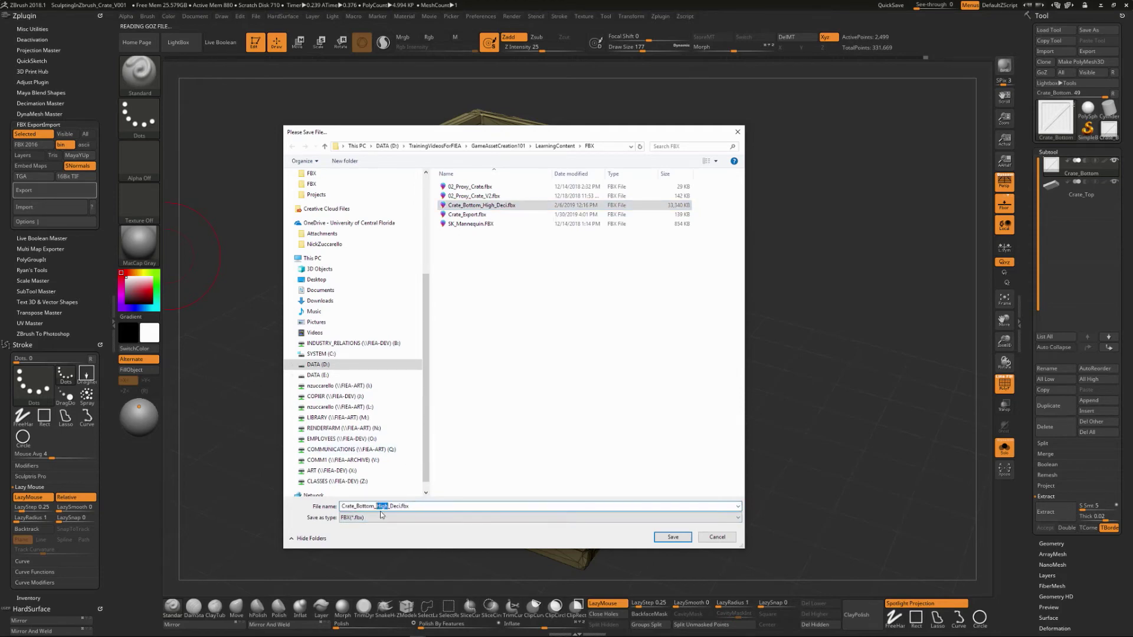
text(Low)
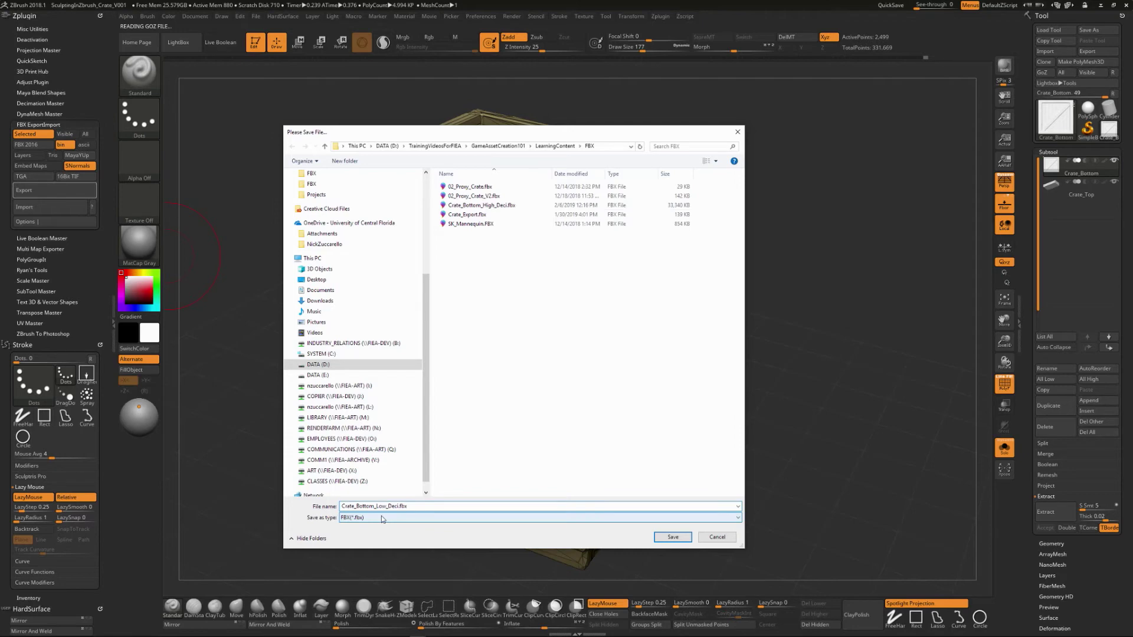
click(673, 537)
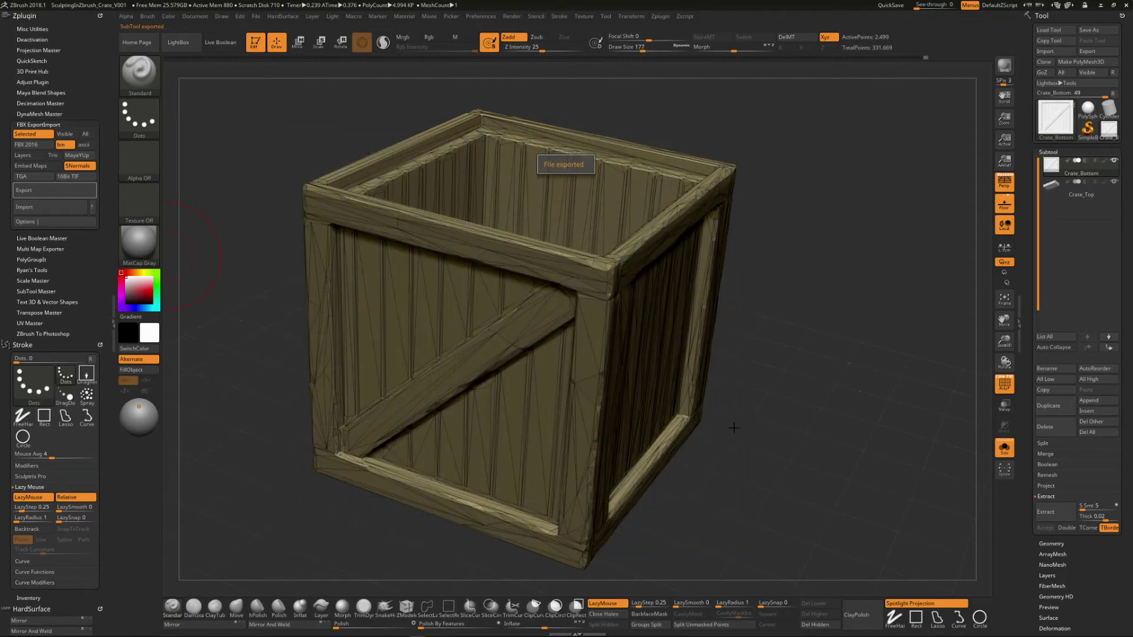
Select the Crate_Top subtool and pre-process it in Decimation Master.
key(Down)
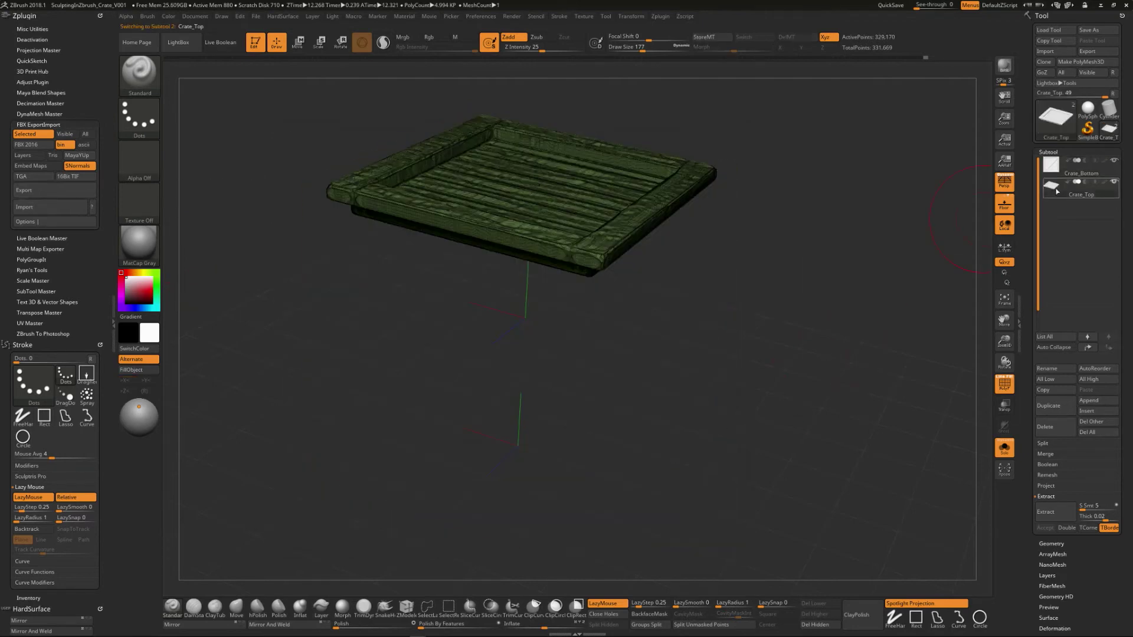
drag(796, 281, 793, 290)
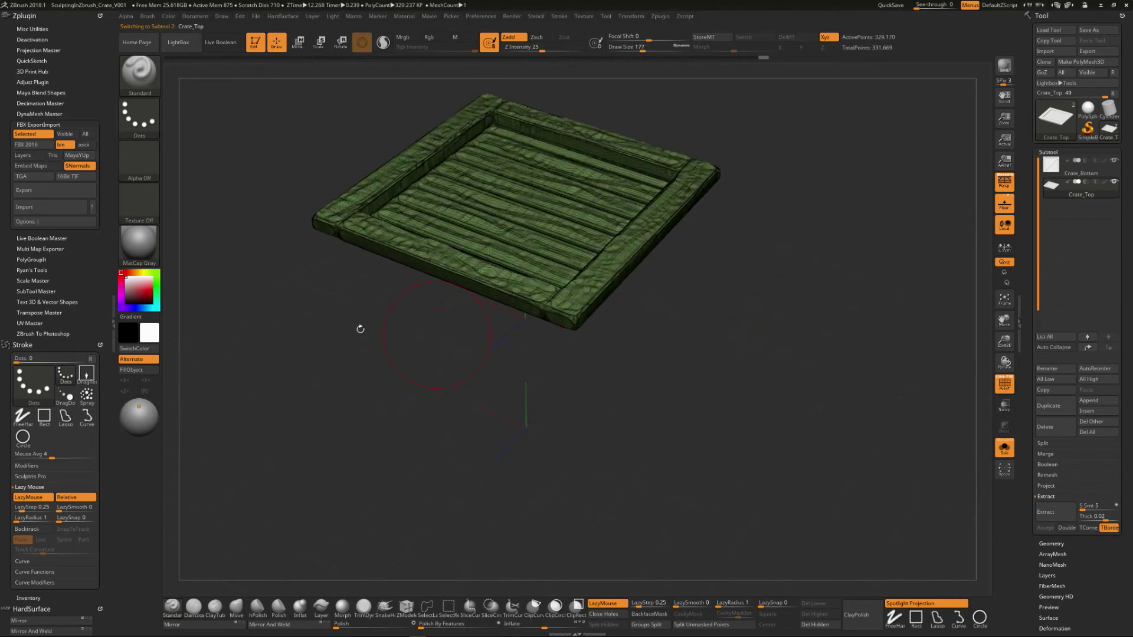
click(36, 103)
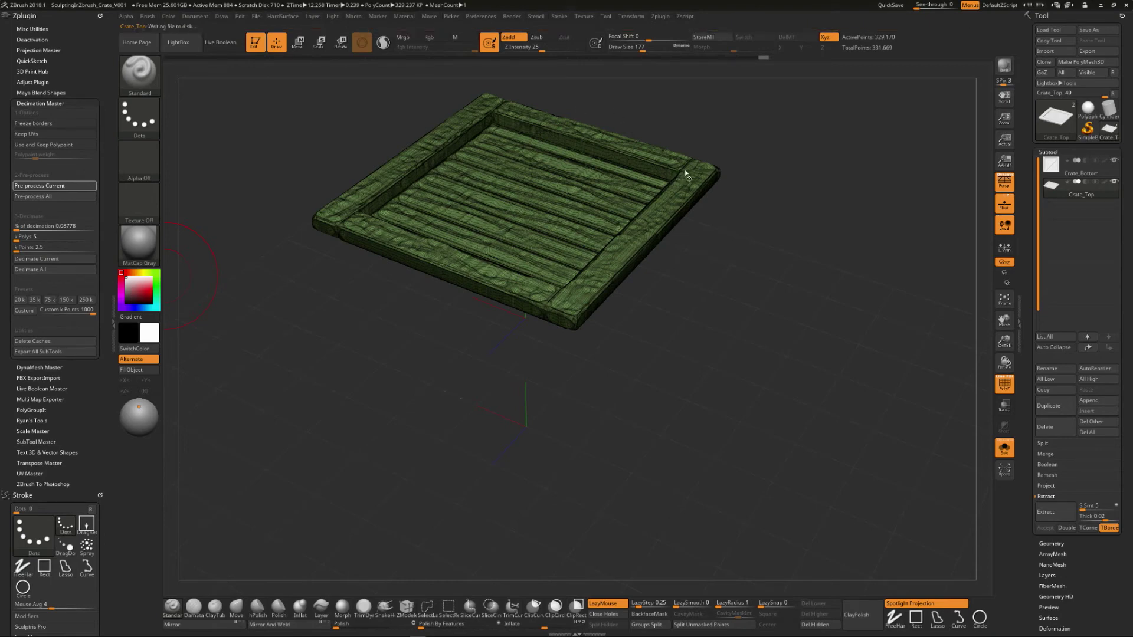
Decimate Crate_Top to 20% and inspect the high-poly result without the wireframe.
click(62, 227)
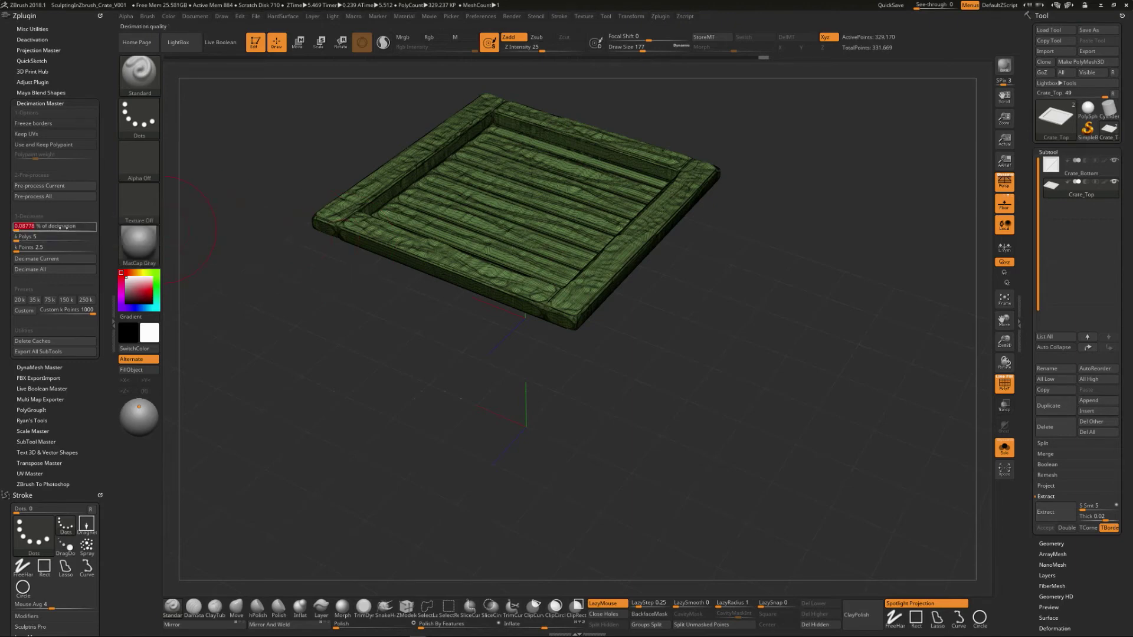
text(20)
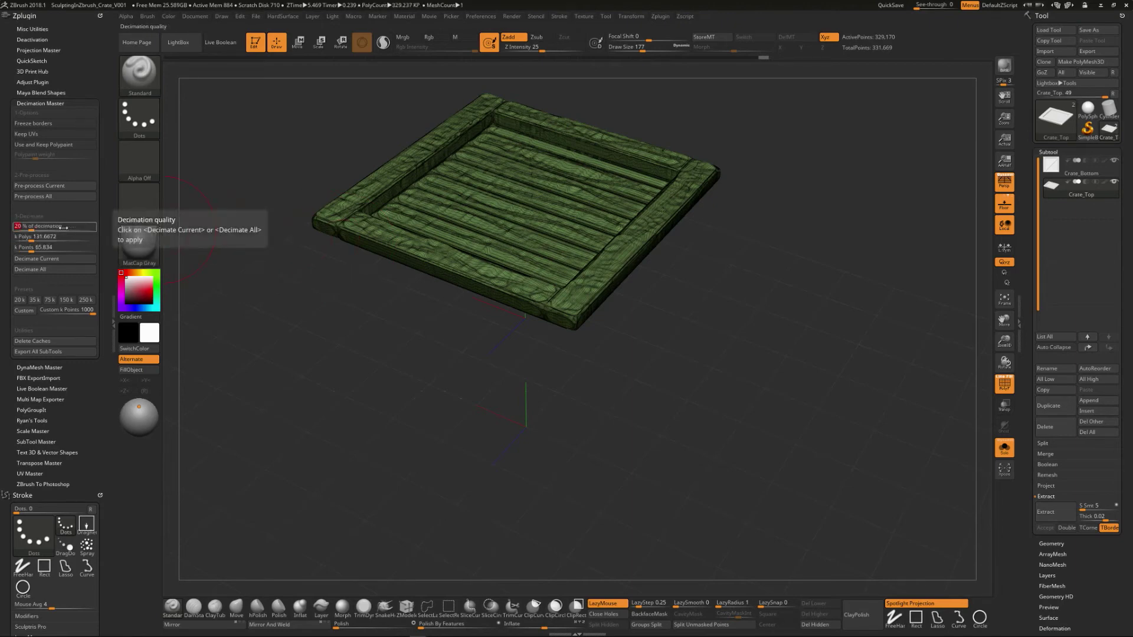
key(Return)
click(56, 261)
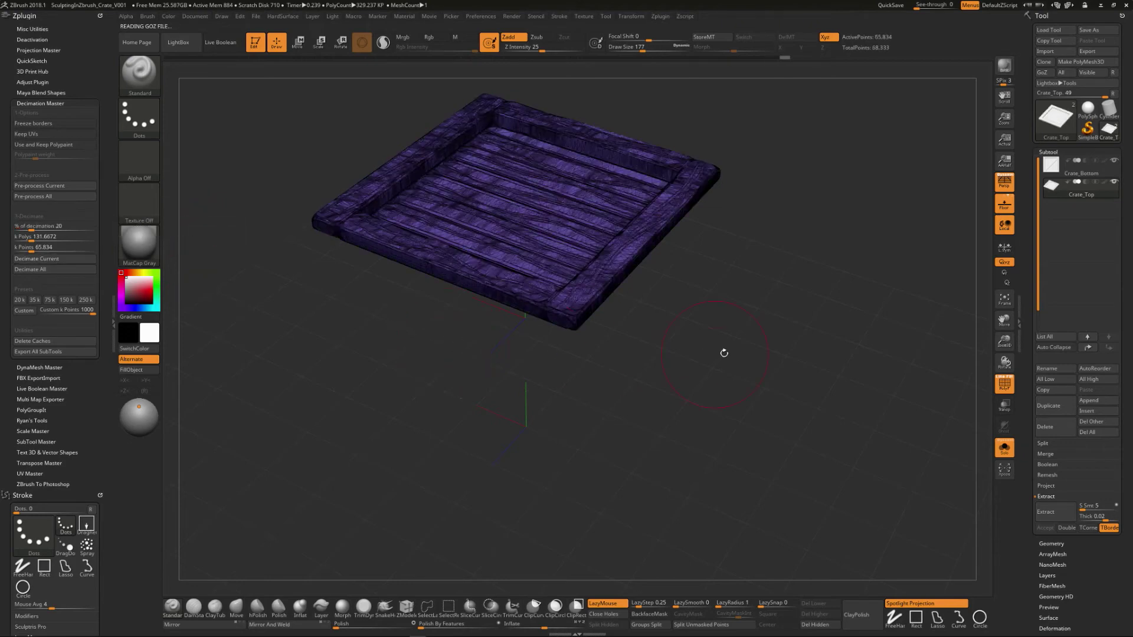
click(1004, 385)
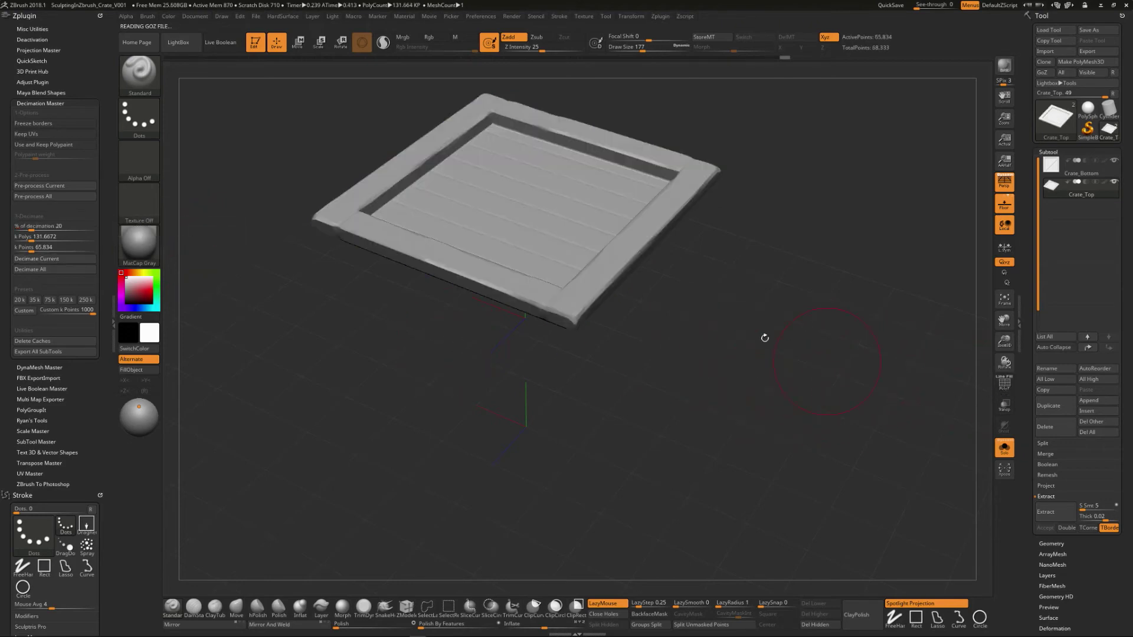
drag(761, 336, 912, 398)
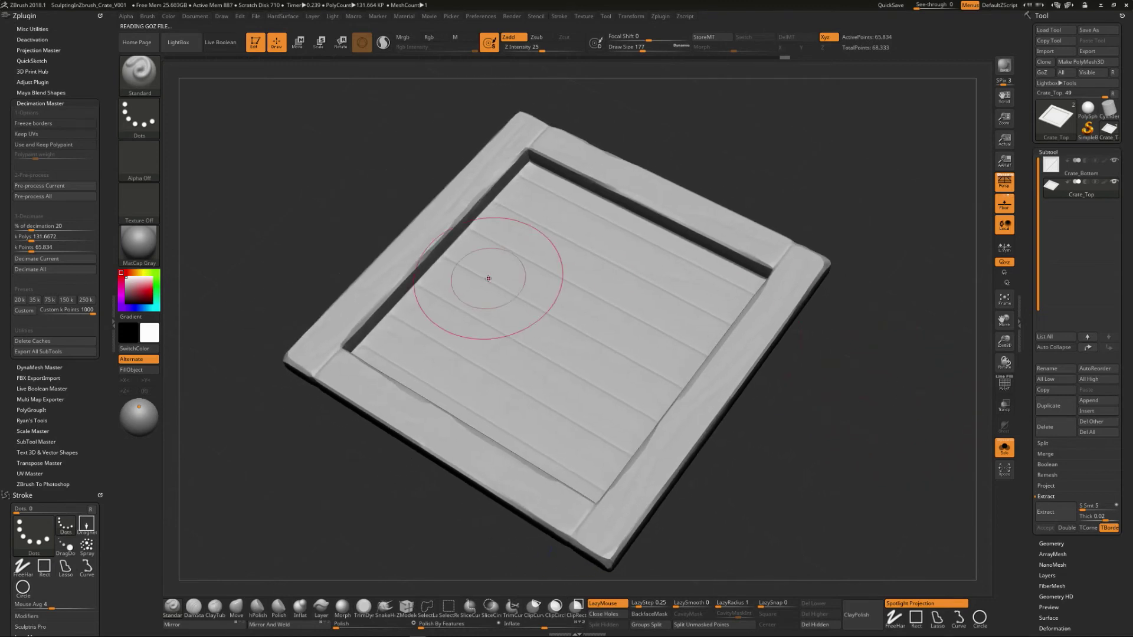
Export the high-poly Crate_Top to the FBX folder as Crate_Top_High_Deci.fbx.
click(49, 378)
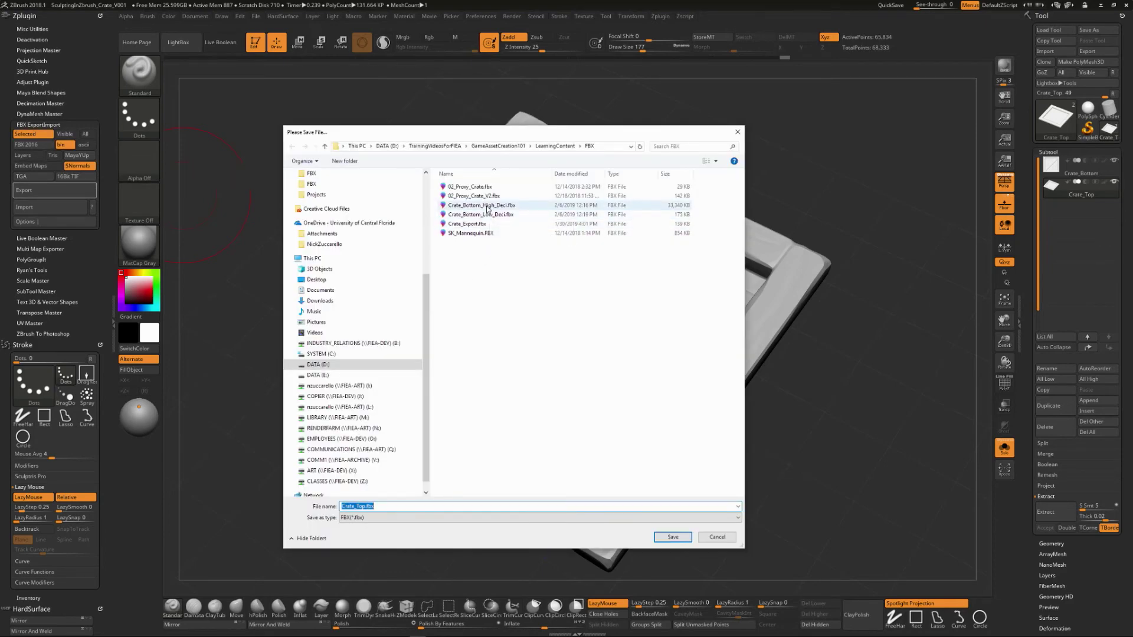
click(488, 207)
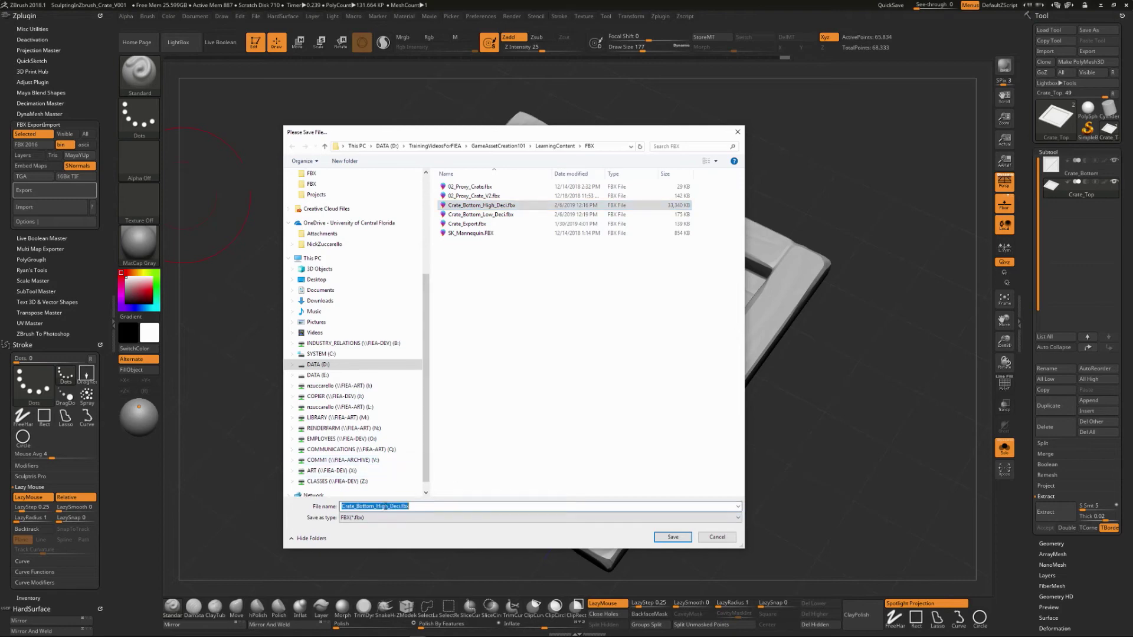
drag(374, 506, 364, 506)
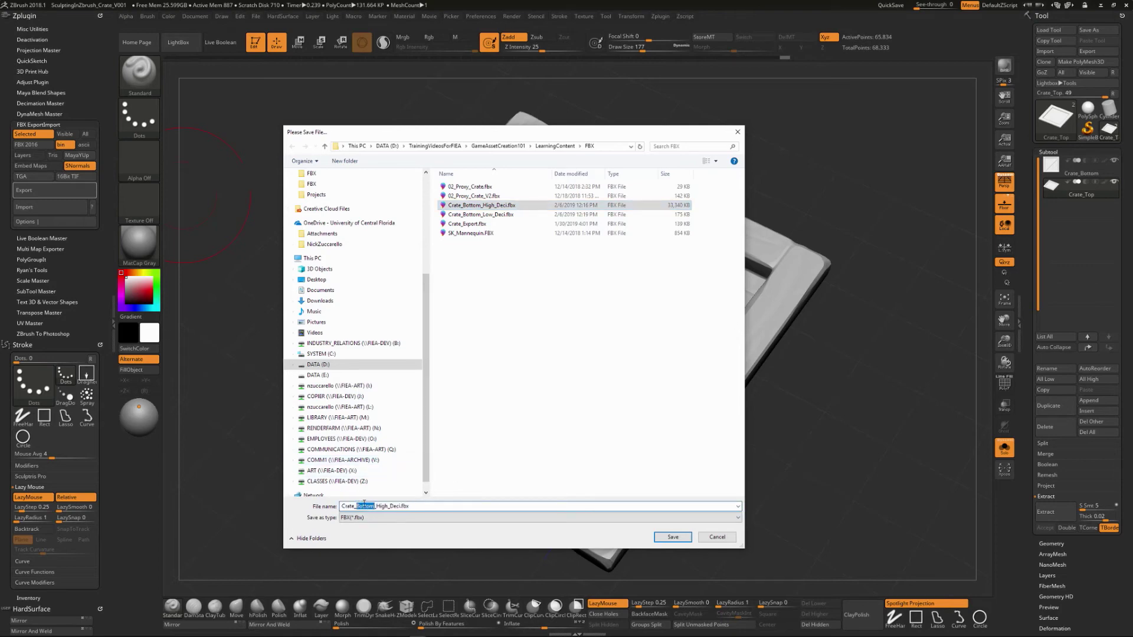
text(Top)
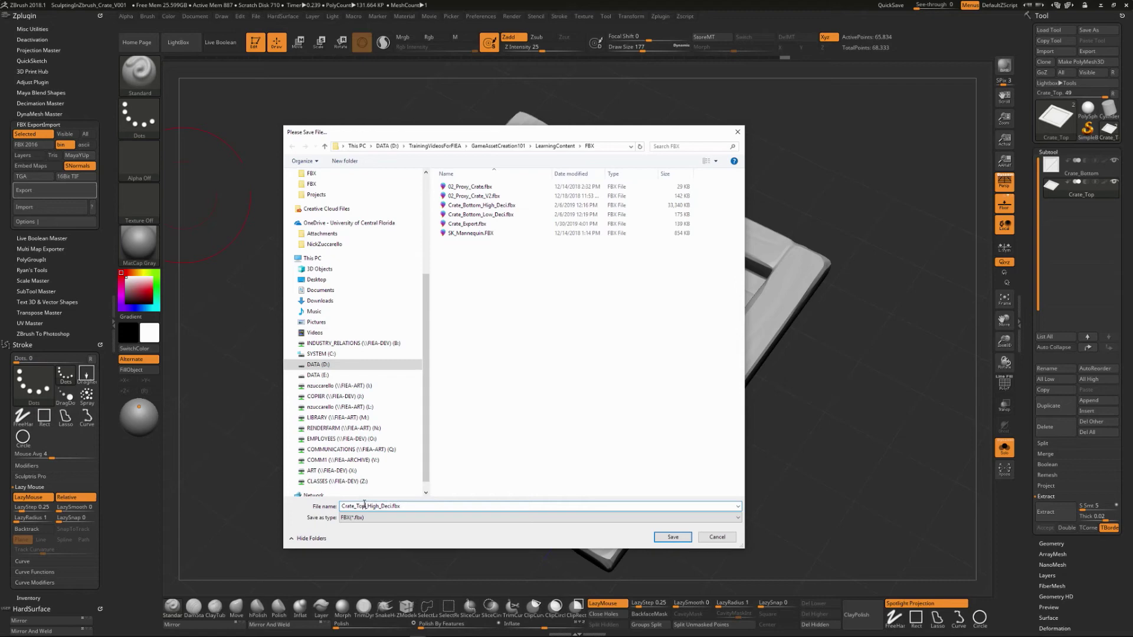
click(672, 537)
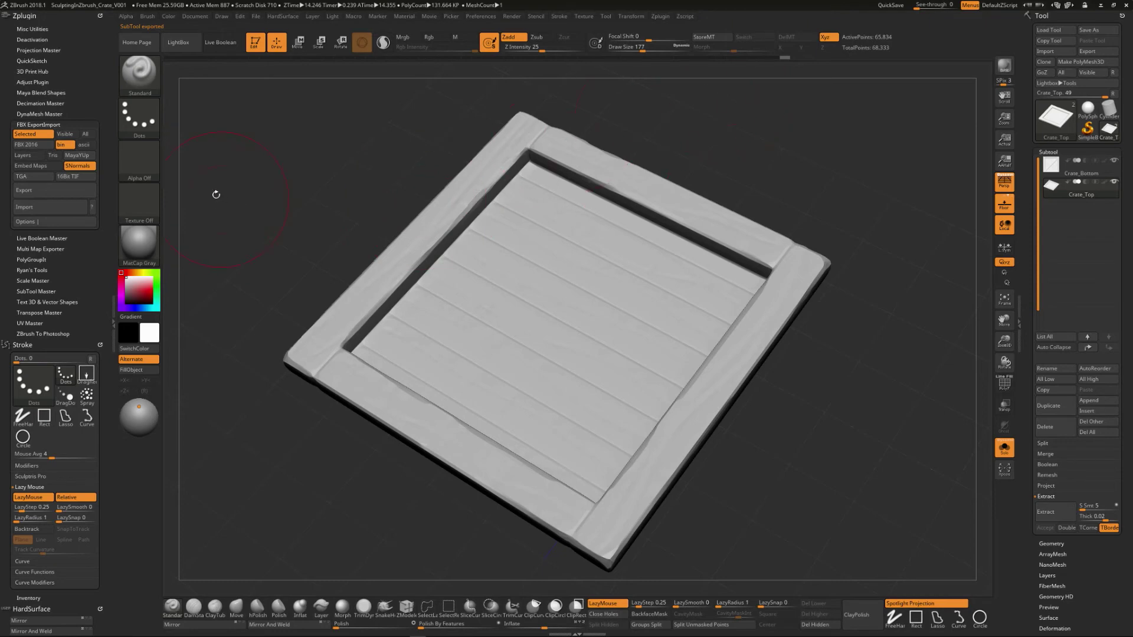
Set the decimation target to 2 k Polys, pre-process Crate_Top again and try to decimate it, checking the wireframe.
click(33, 103)
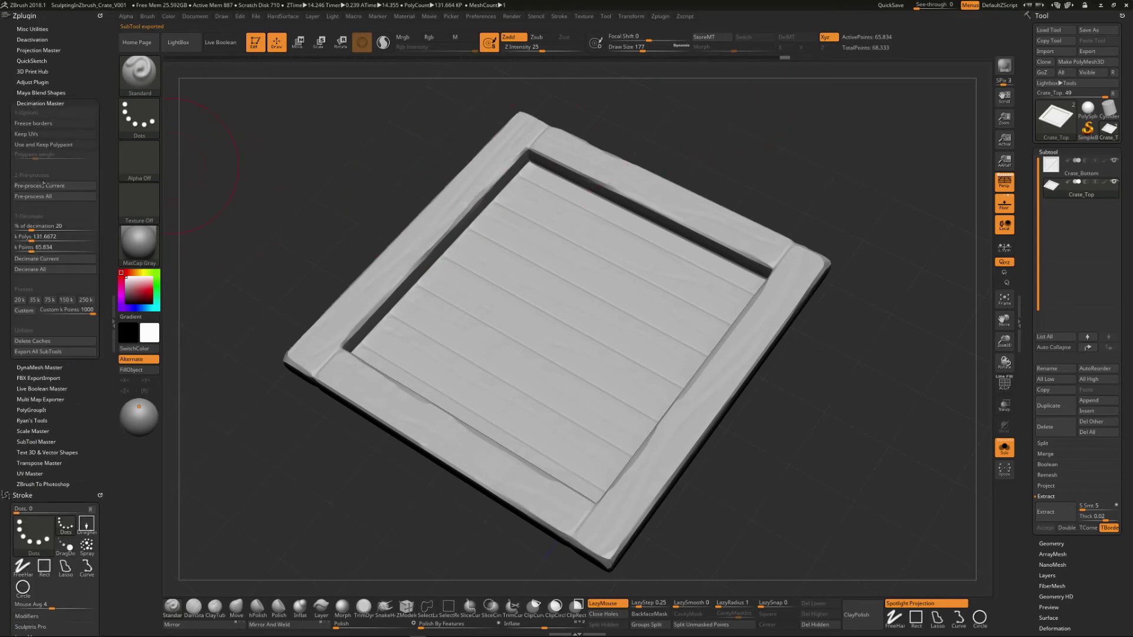
click(44, 236)
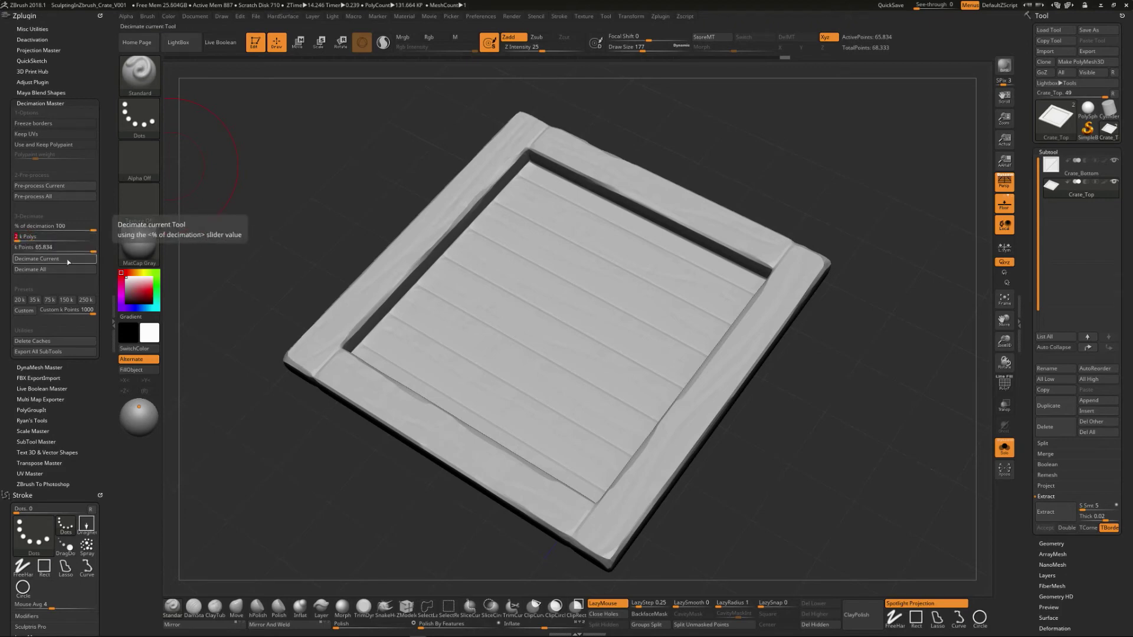
click(67, 260)
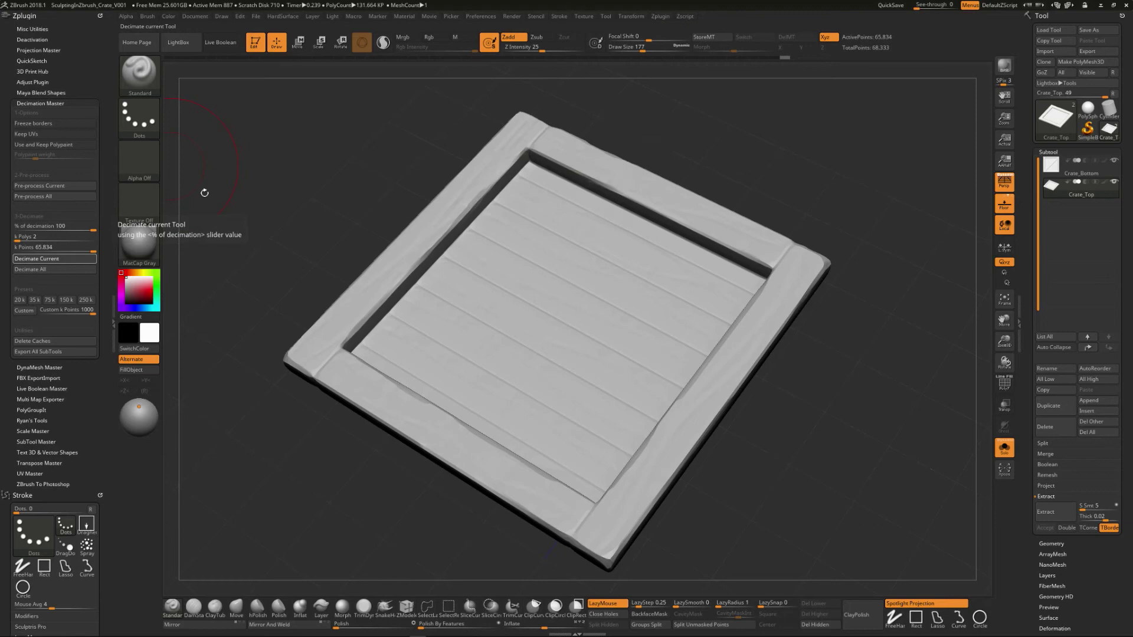
click(52, 187)
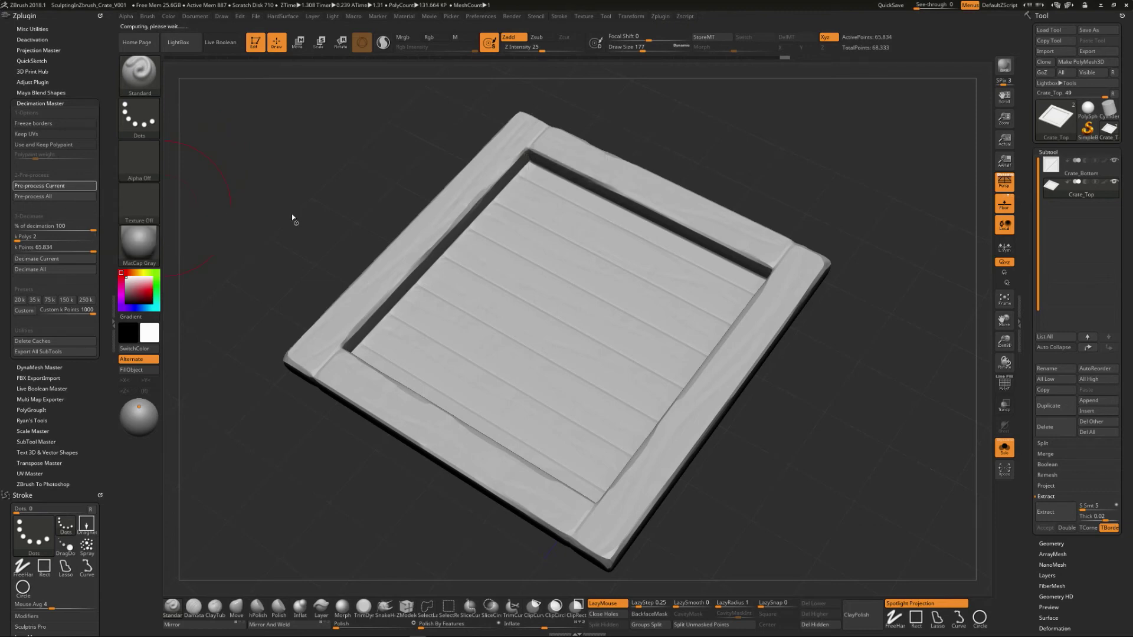
click(67, 262)
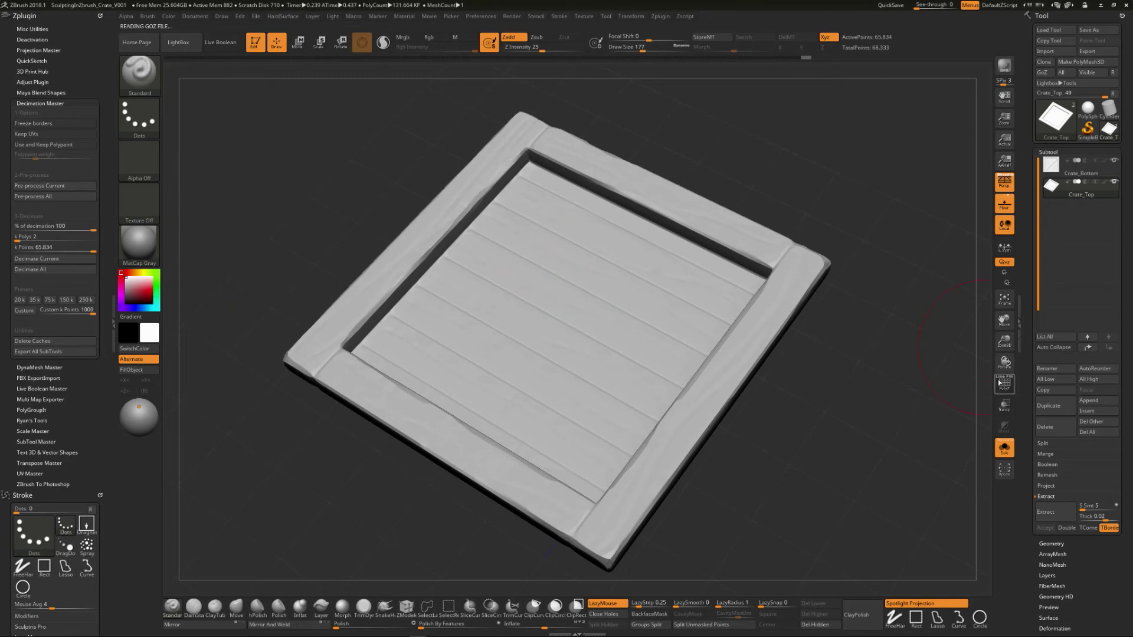
click(1005, 384)
mouse_move(865, 408)
mouse_down()
mouse_move(509, 165)
mouse_move(652, 230)
mouse_up()
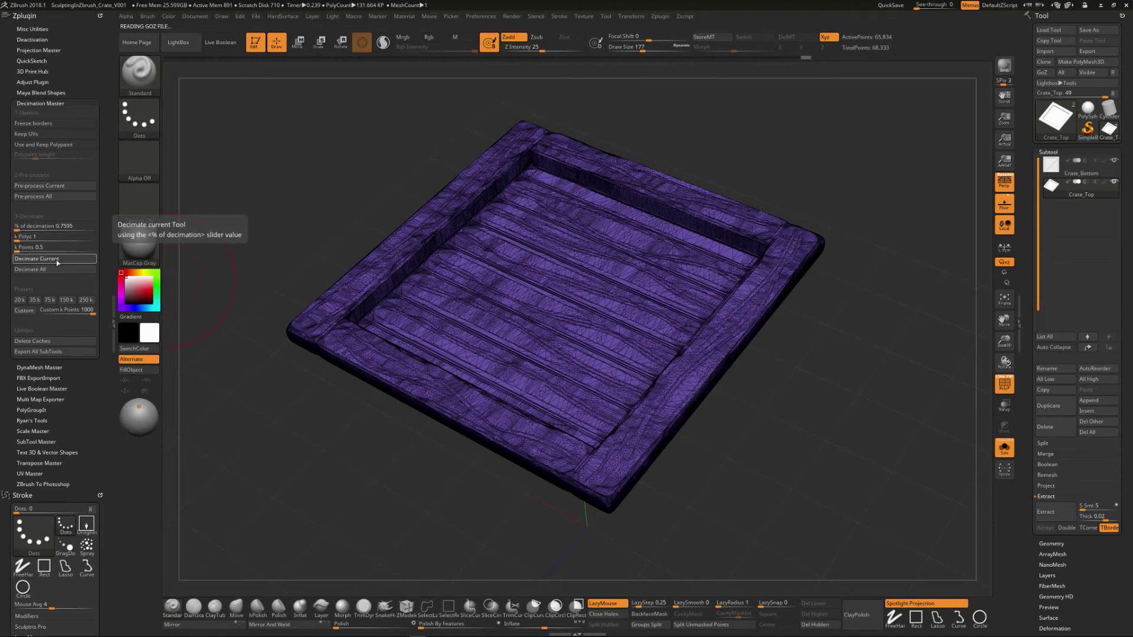
Decimate Crate_Top at 1 k Polys, compare it with a 2 k Polys version, and decimate it back to 1 k Polys.
click(36, 259)
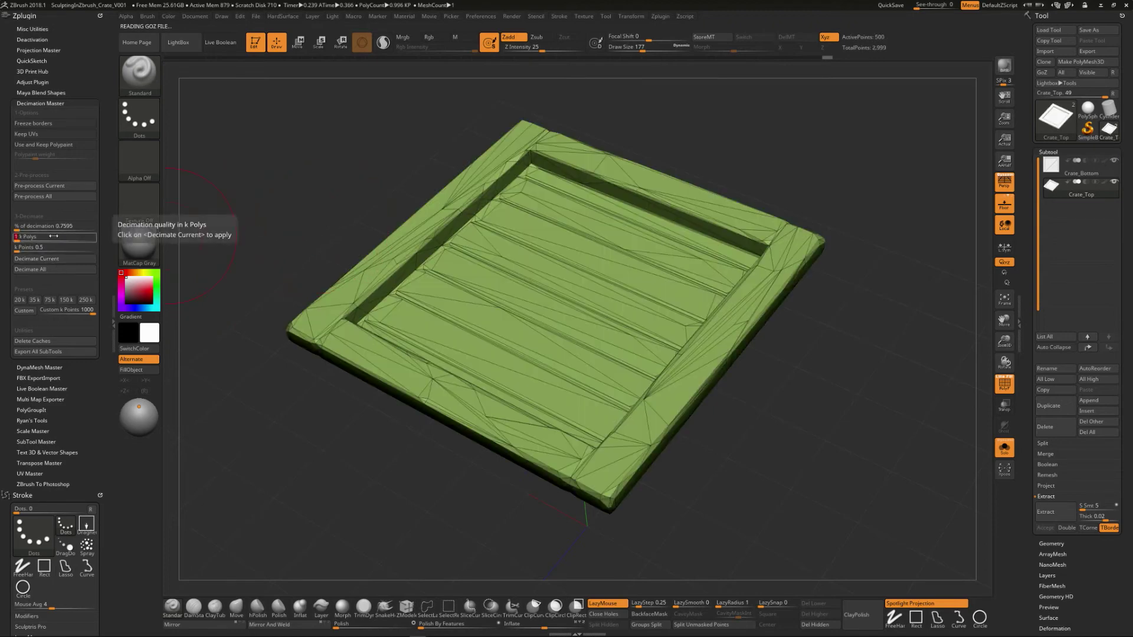
click(88, 260)
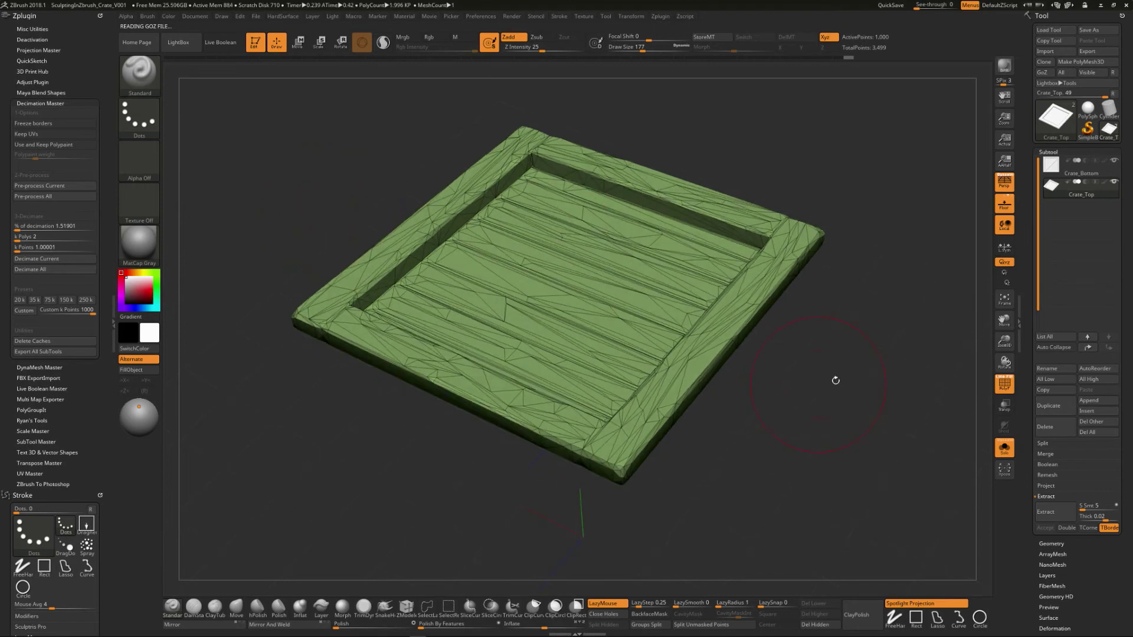
click(1003, 385)
drag(873, 384, 865, 417)
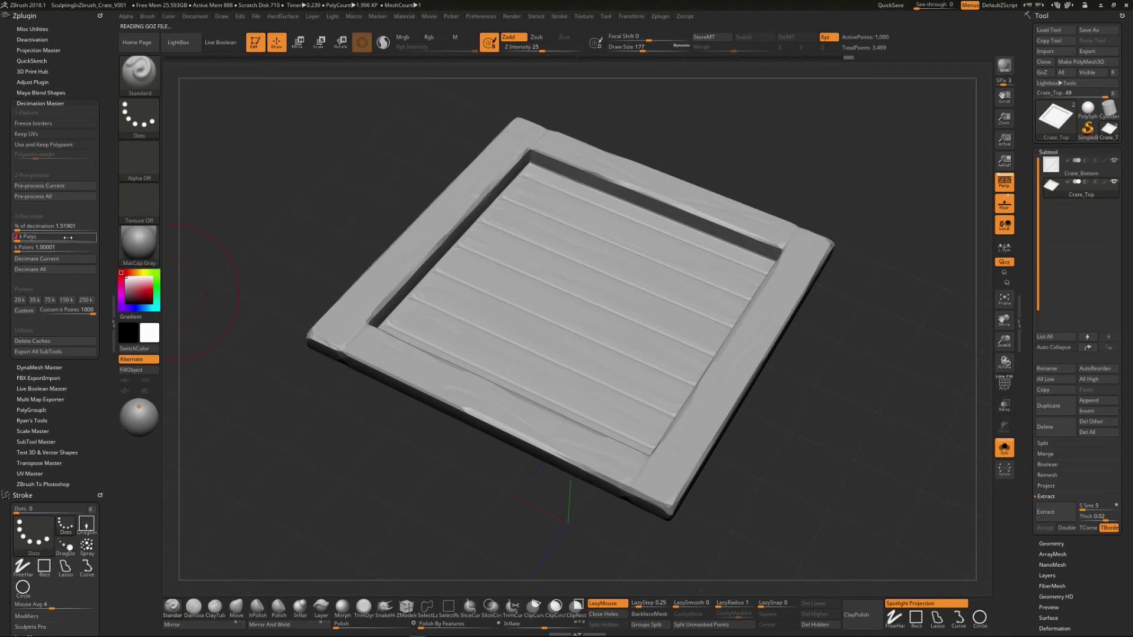
key(Return)
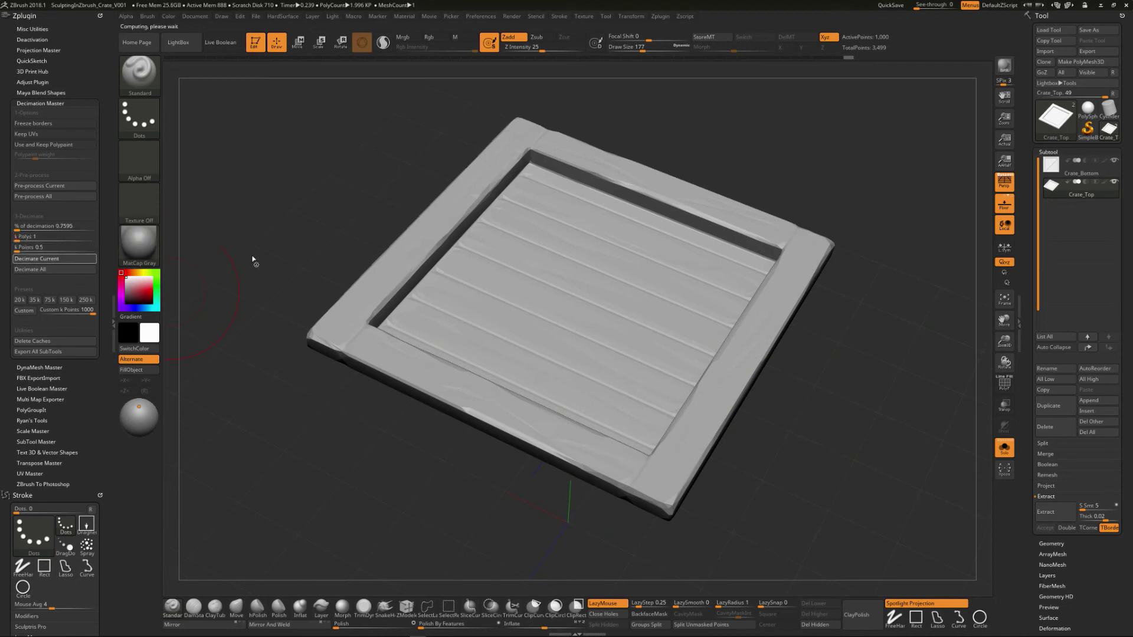
Export the low-poly Crate_Top to the FBX folder as Crate_Top_Low_Deci.fbx.
click(54, 379)
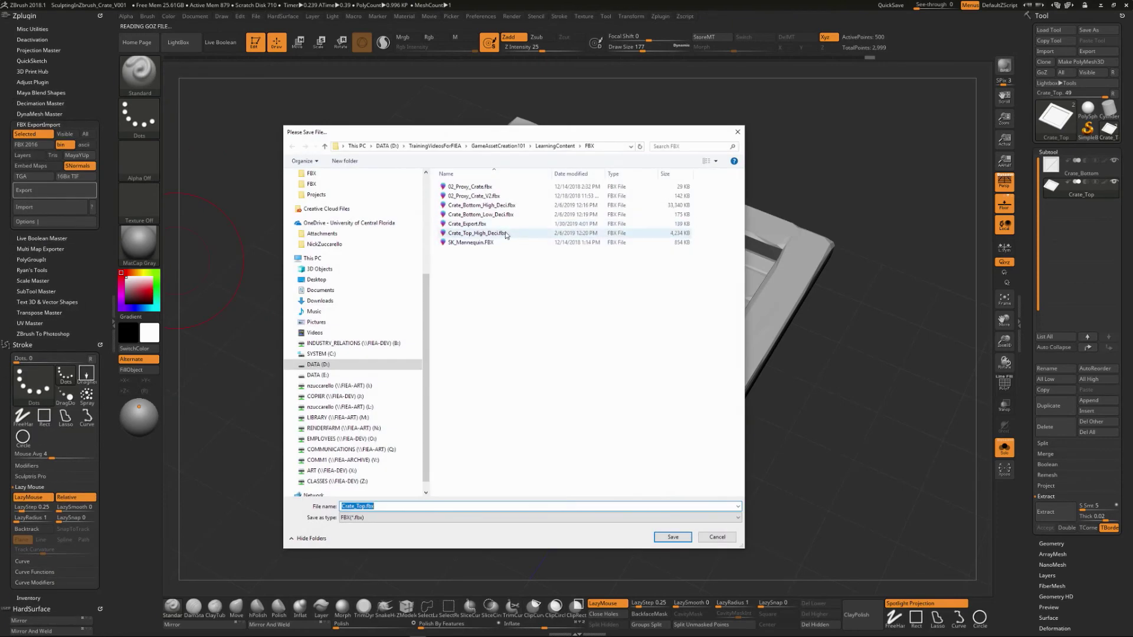
click(492, 215)
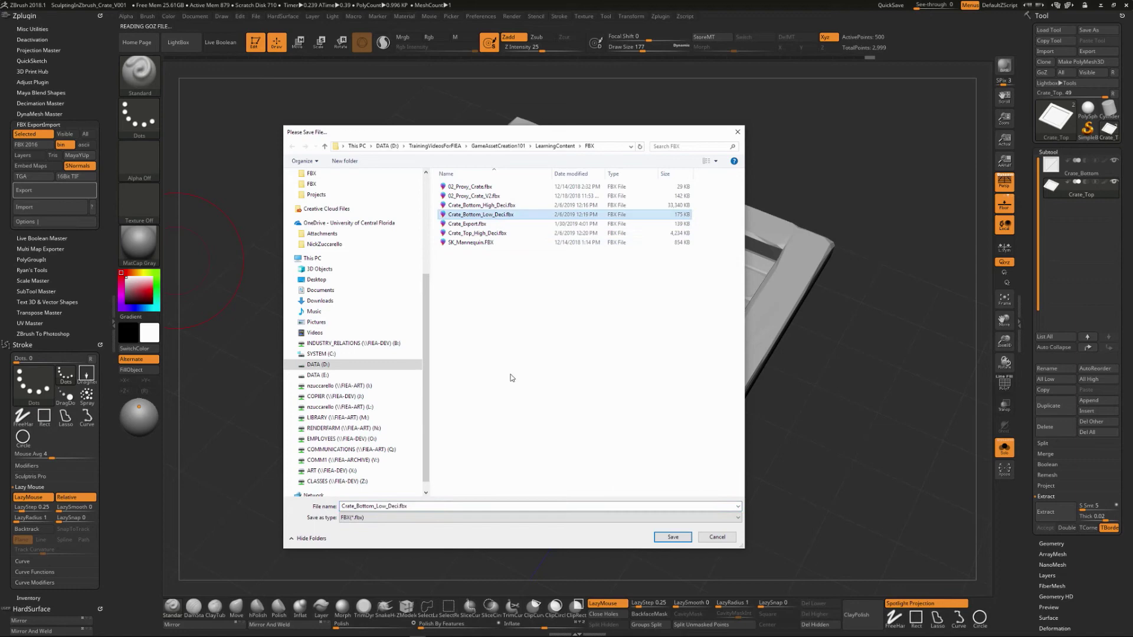
click(374, 505)
drag(374, 506, 360, 506)
text(To)
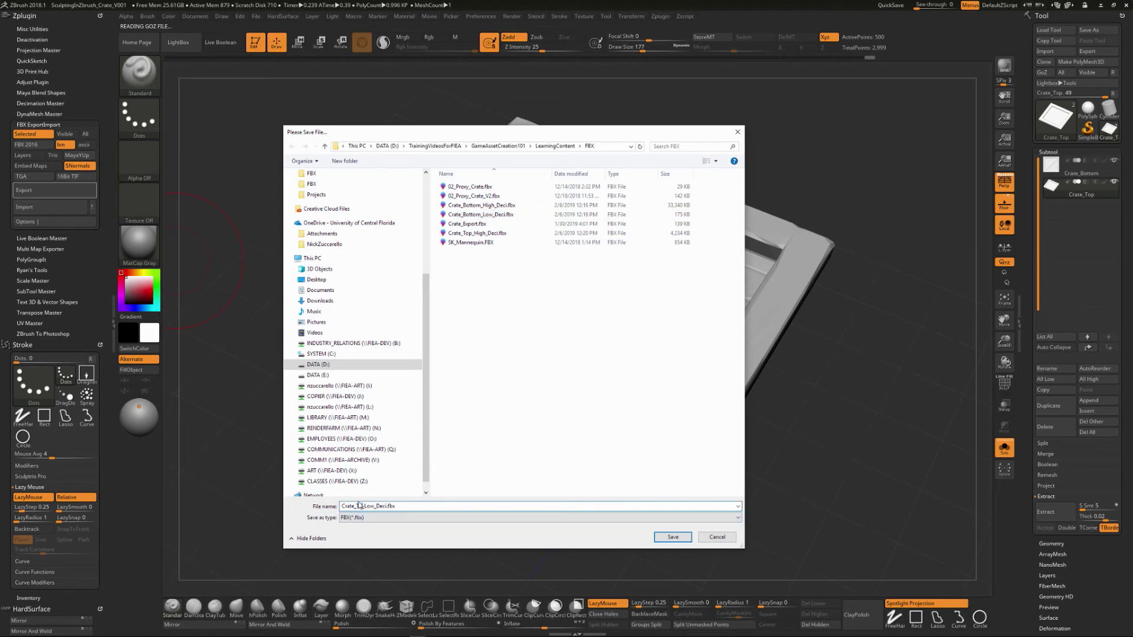
text(p)
click(672, 538)
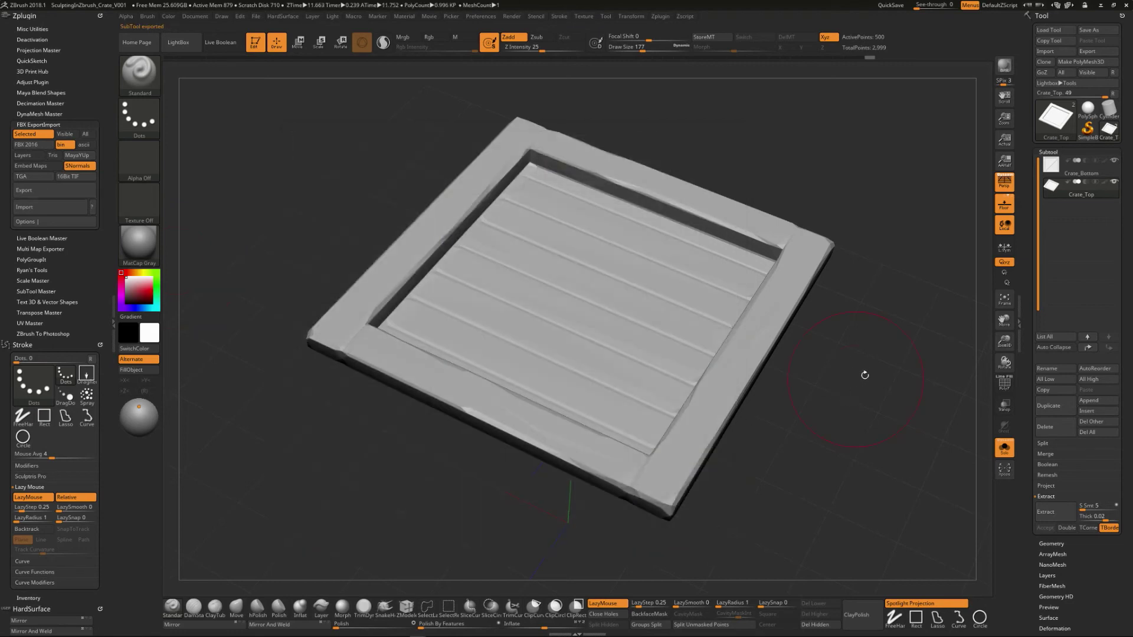
Unwrap the low-poly Crate_Top with UV Master and flatten it to view its UV layout.
mouse_move(870, 378)
mouse_down()
mouse_move(888, 391)
mouse_move(873, 369)
mouse_move(863, 429)
mouse_move(850, 426)
mouse_up()
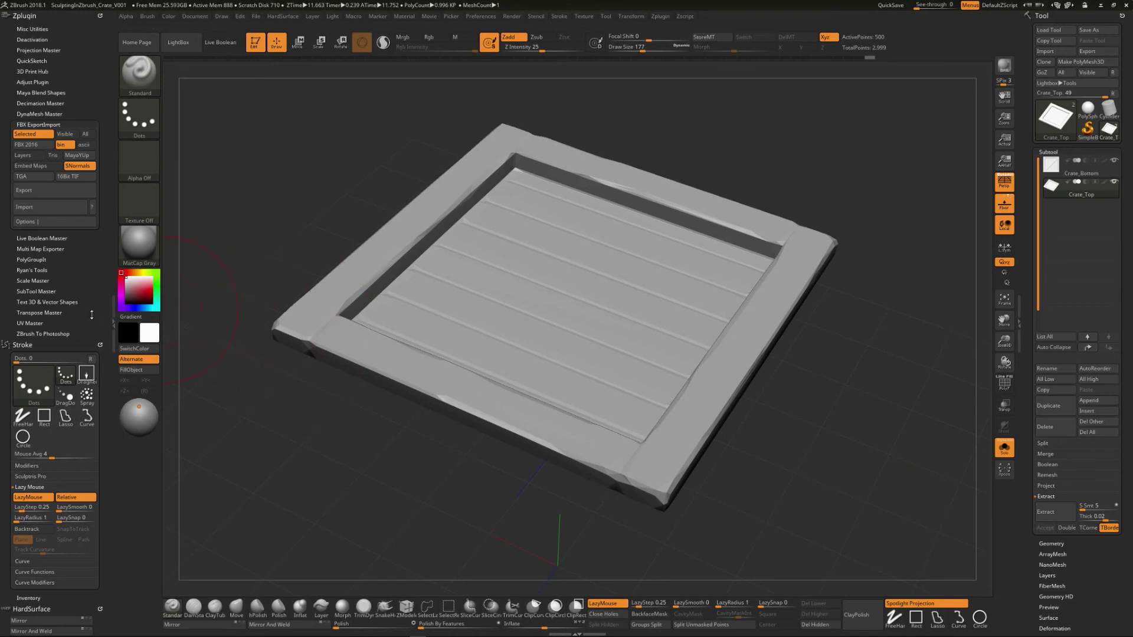
click(33, 322)
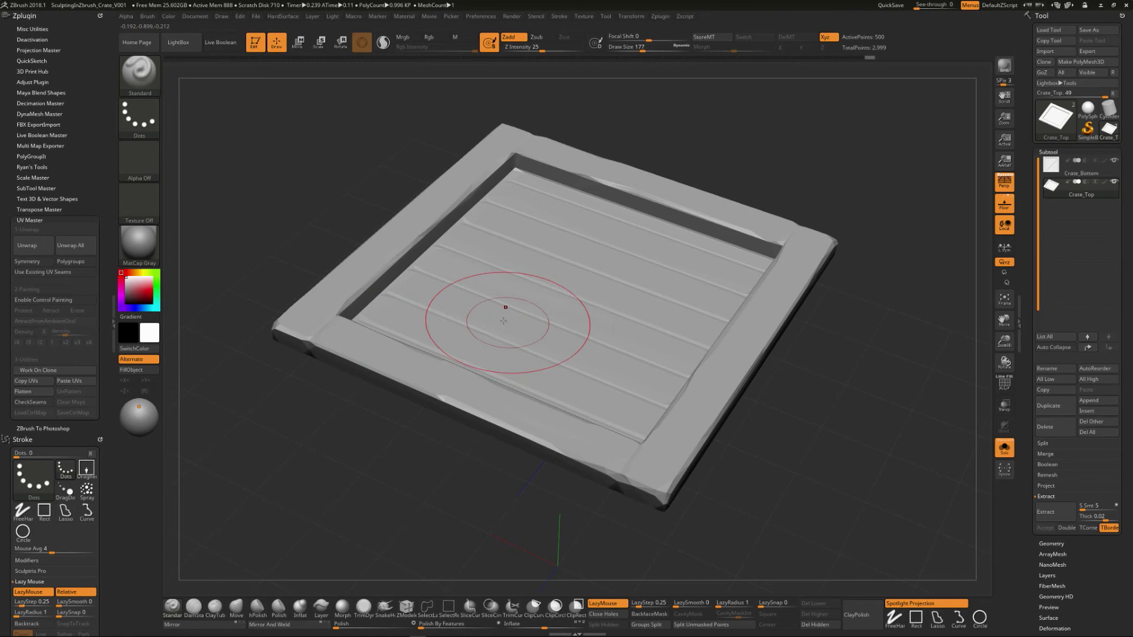
click(30, 249)
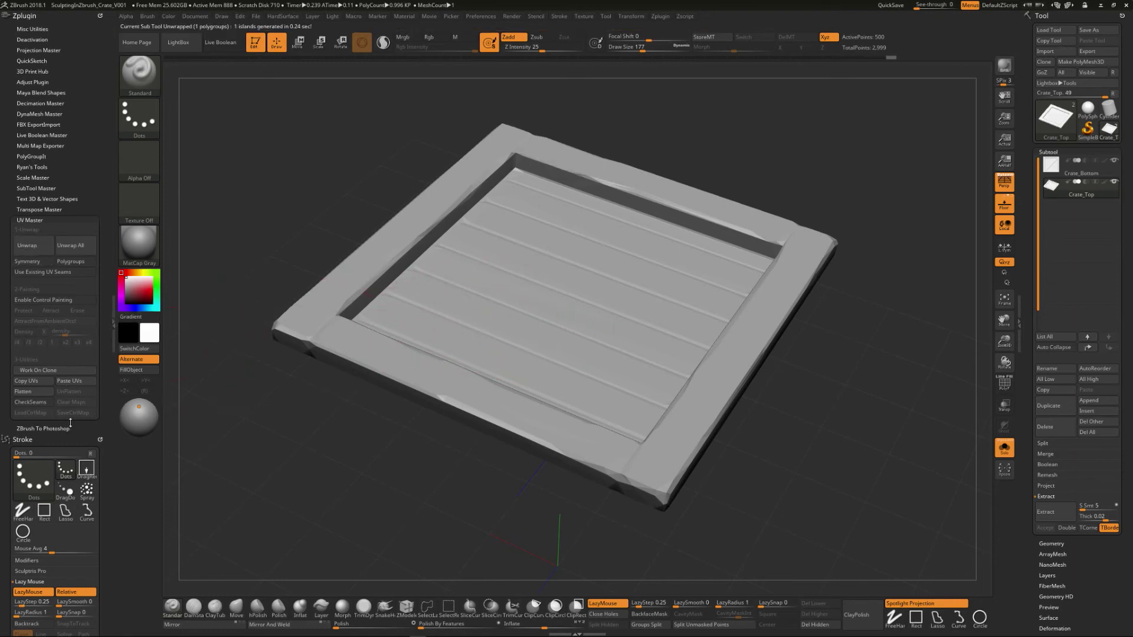
click(43, 394)
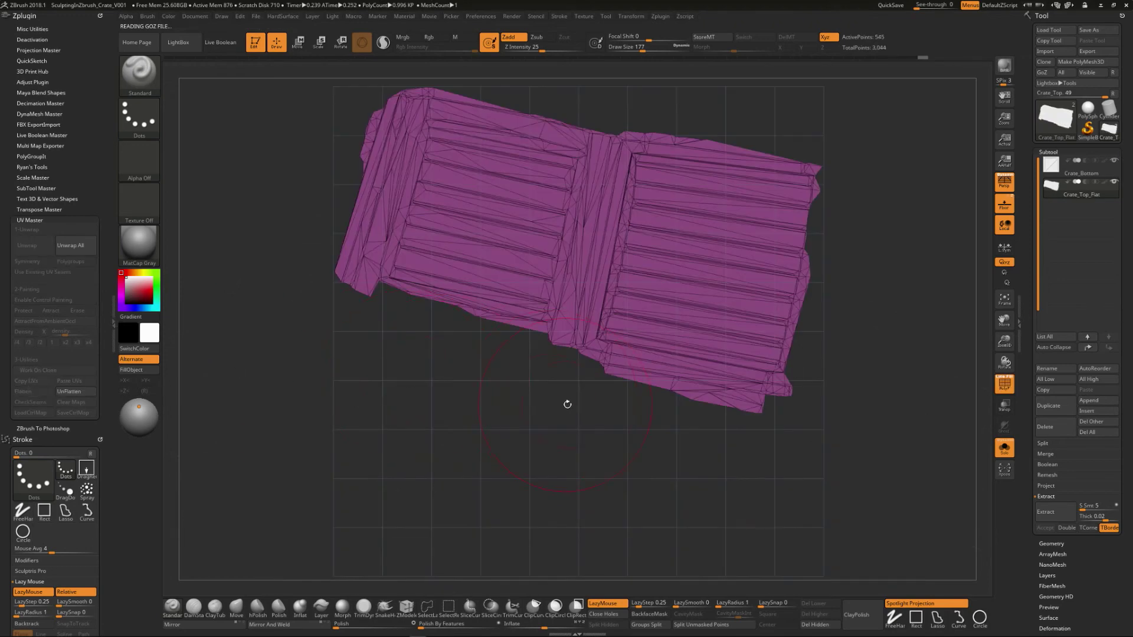
Rotate the flattened UV shell until its planks run nearly horizontal, shift it slightly up and right in the UV space, and unflatten the mesh.
click(340, 42)
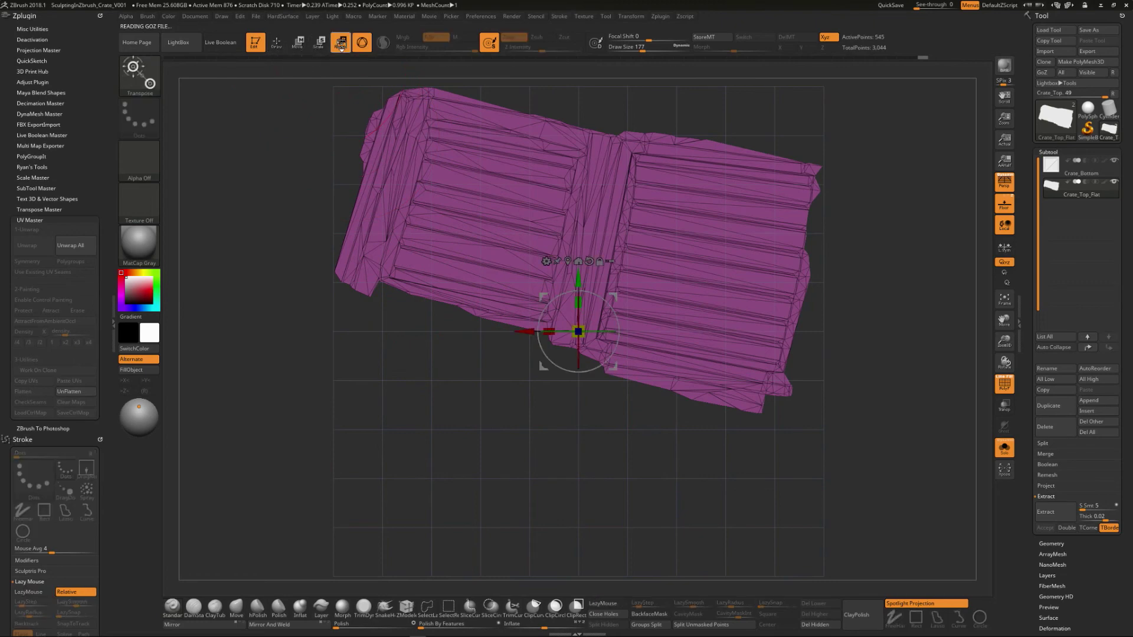
drag(607, 360, 612, 353)
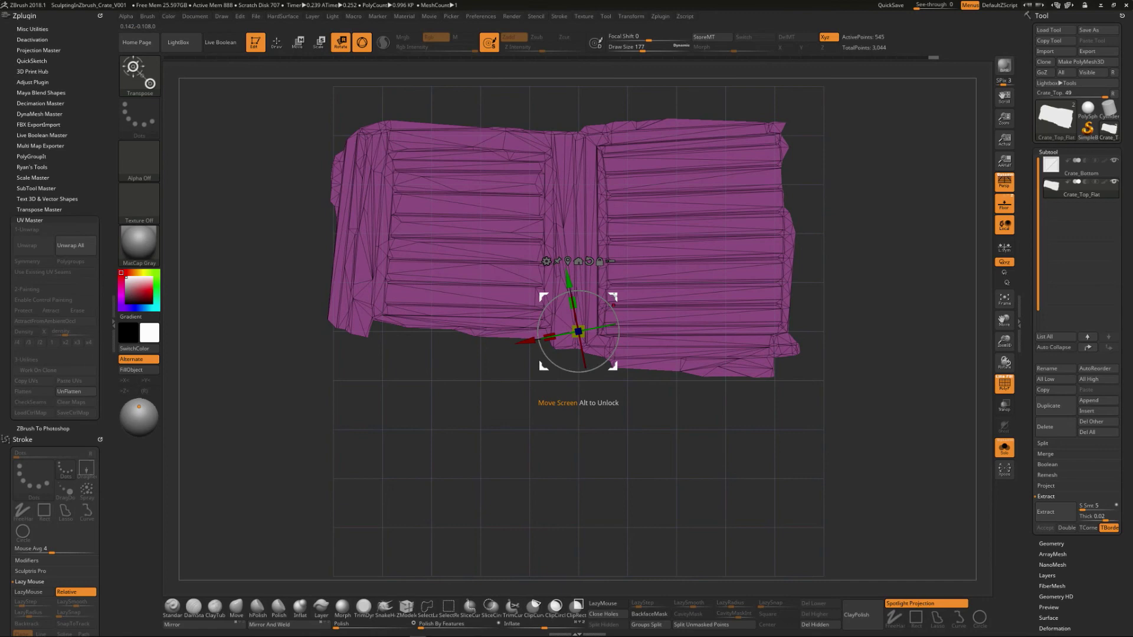
drag(613, 298, 625, 273)
key(q)
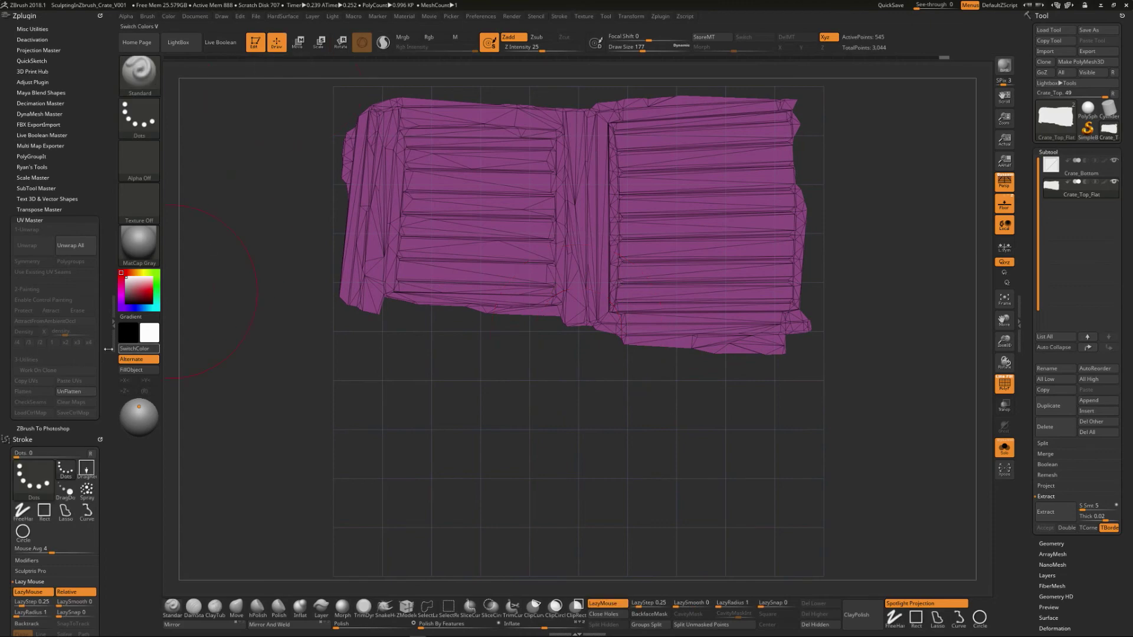
click(89, 392)
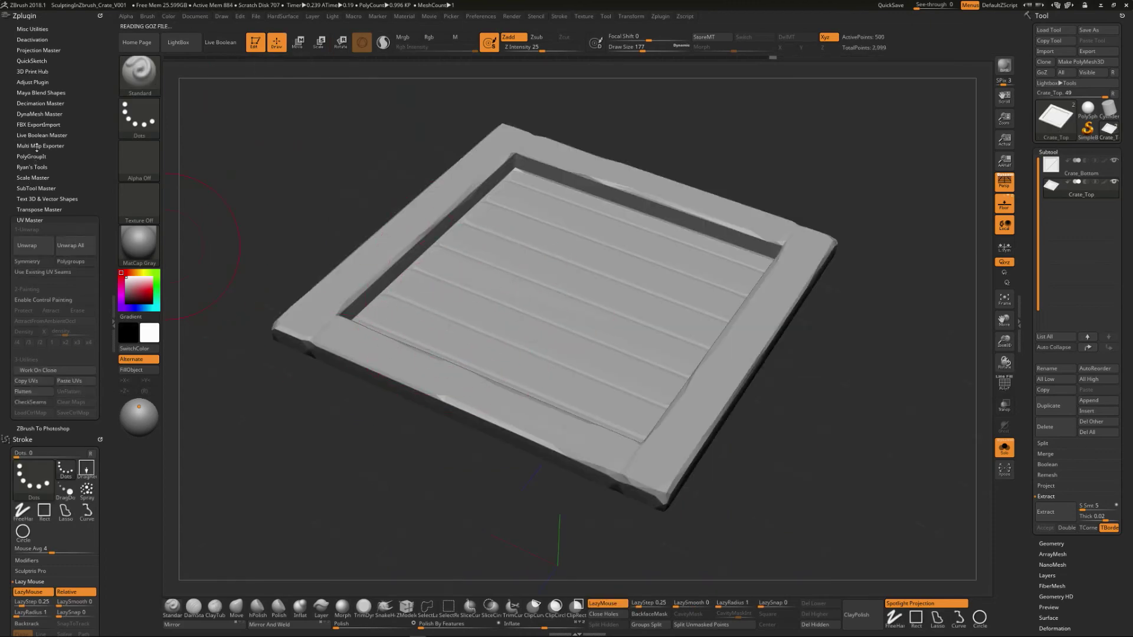
Export the unwrapped Crate_Top as FBX, overwriting Crate_Top_Low_Deci.fbx in the FBX folder.
click(38, 125)
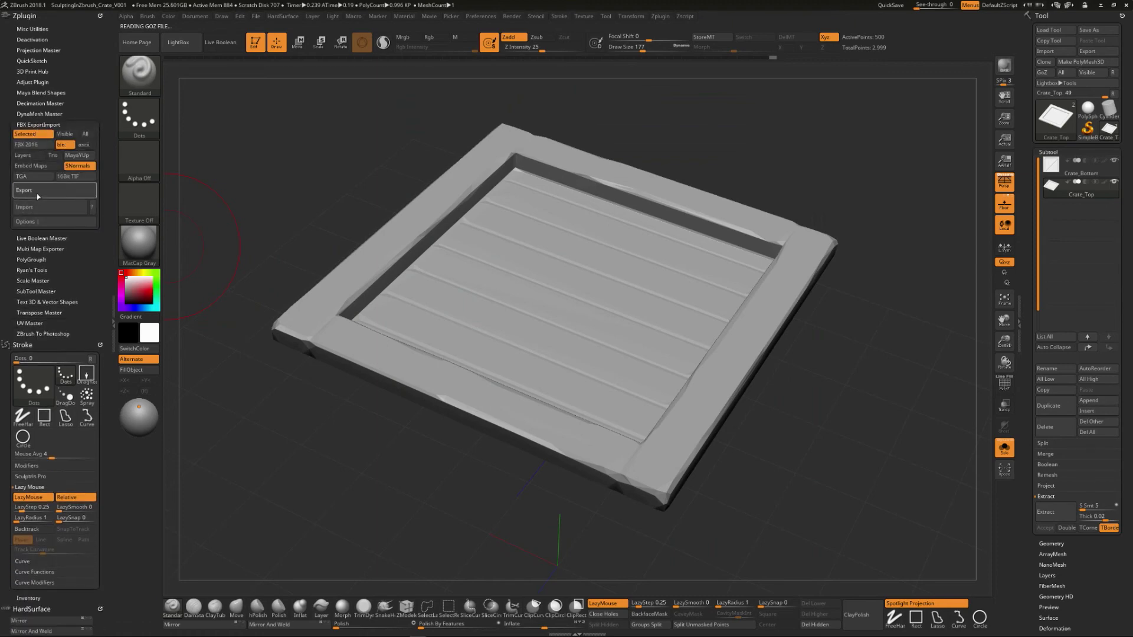
click(54, 190)
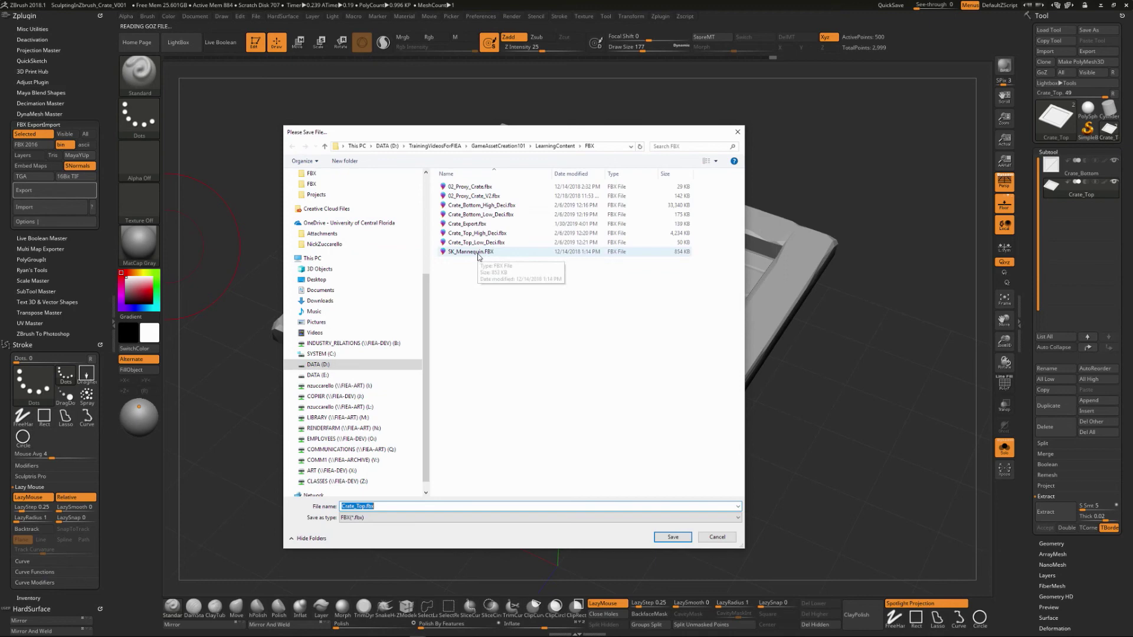
click(494, 245)
click(673, 537)
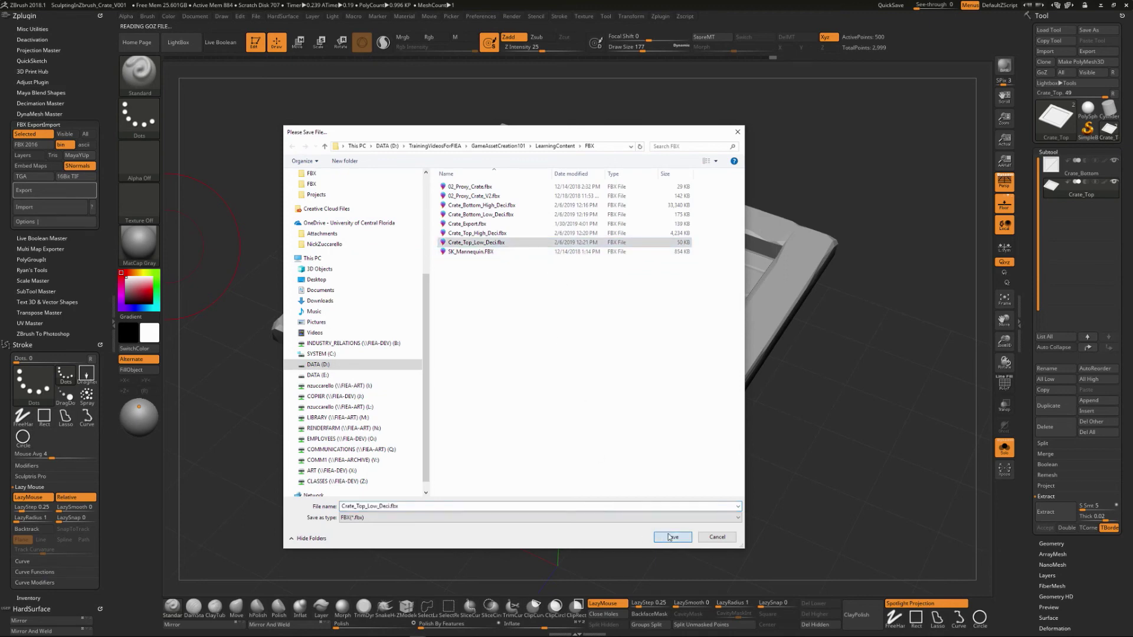
click(592, 326)
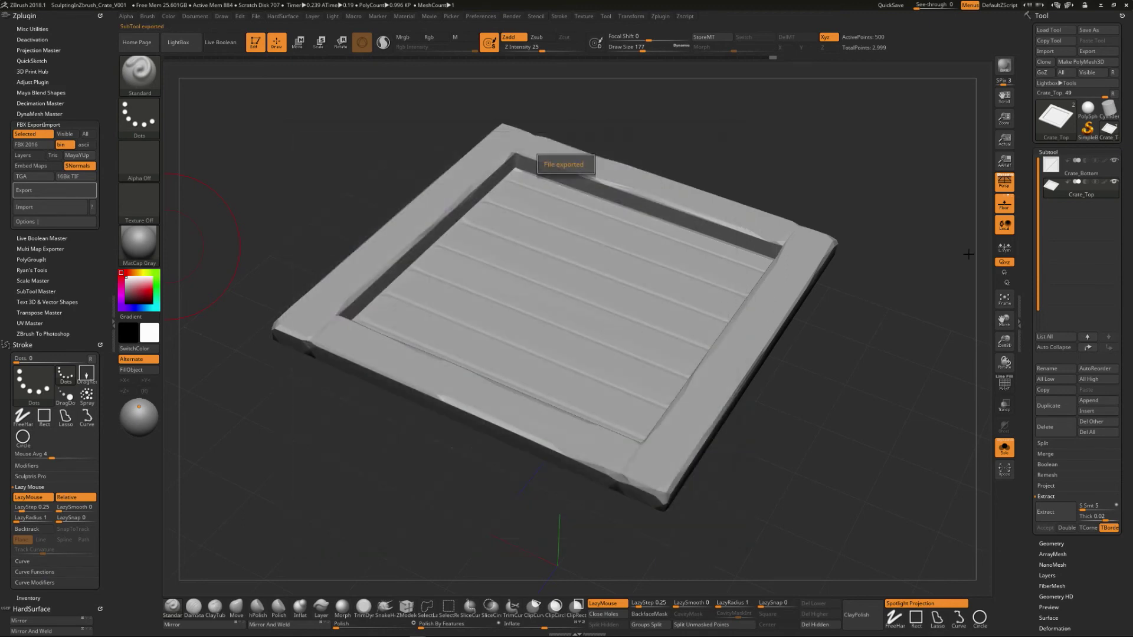
Unwrap the low-poly Crate_Bottom with UV Master, showing its polyframe, then flatten it to check the UV layout and unflatten it.
click(1051, 167)
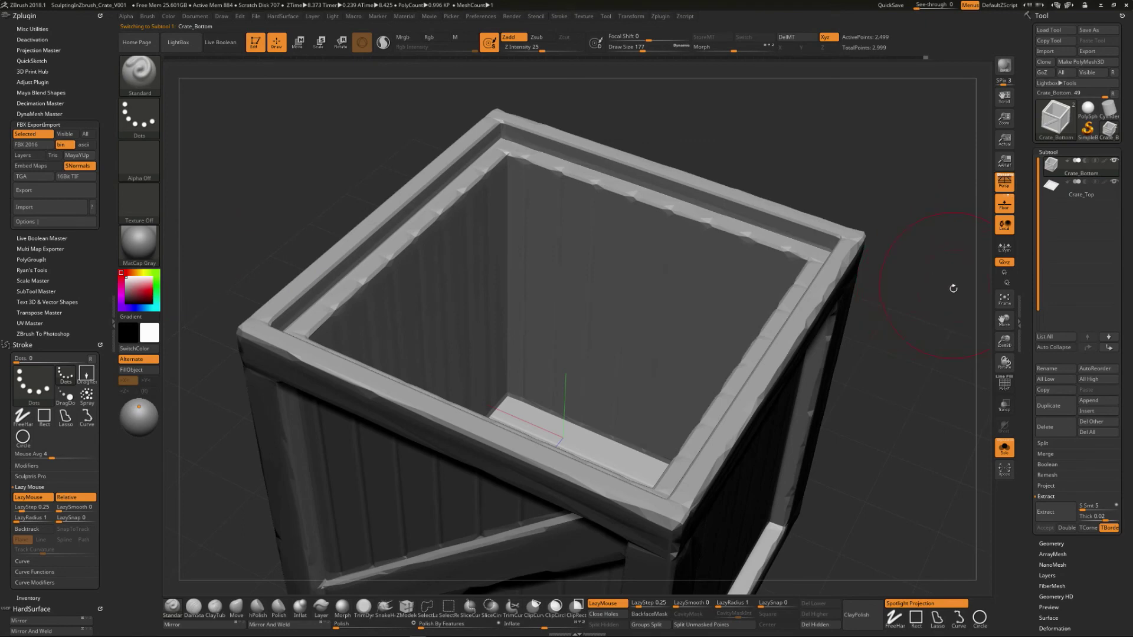
click(1004, 385)
mouse_move(936, 392)
mouse_down()
mouse_move(902, 350)
mouse_move(867, 339)
mouse_up()
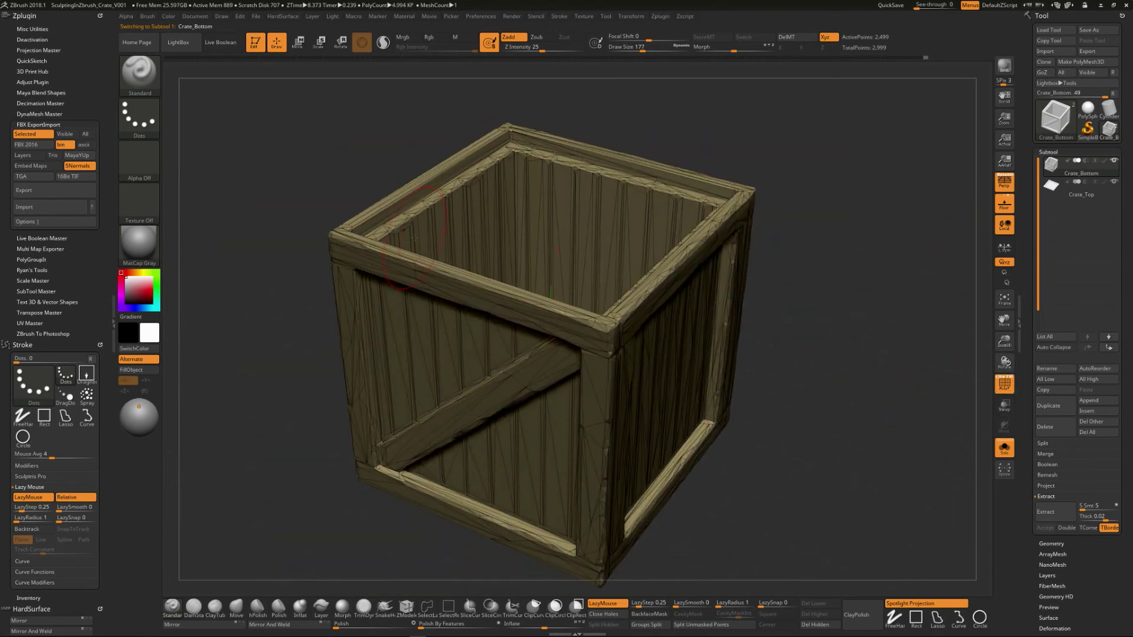
click(38, 323)
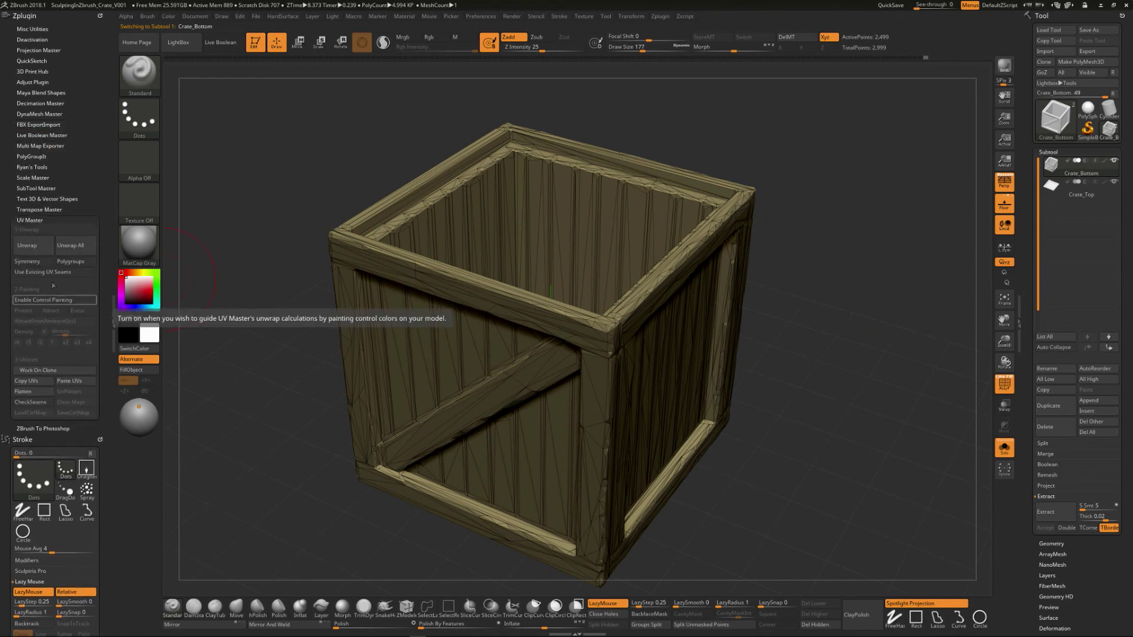
click(42, 250)
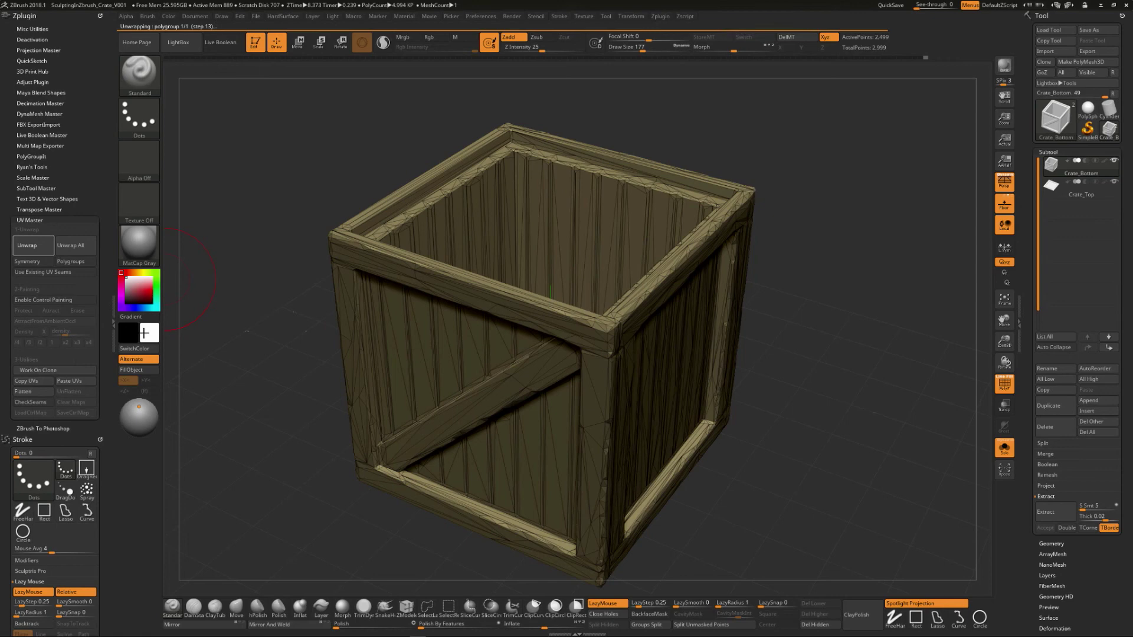
click(33, 394)
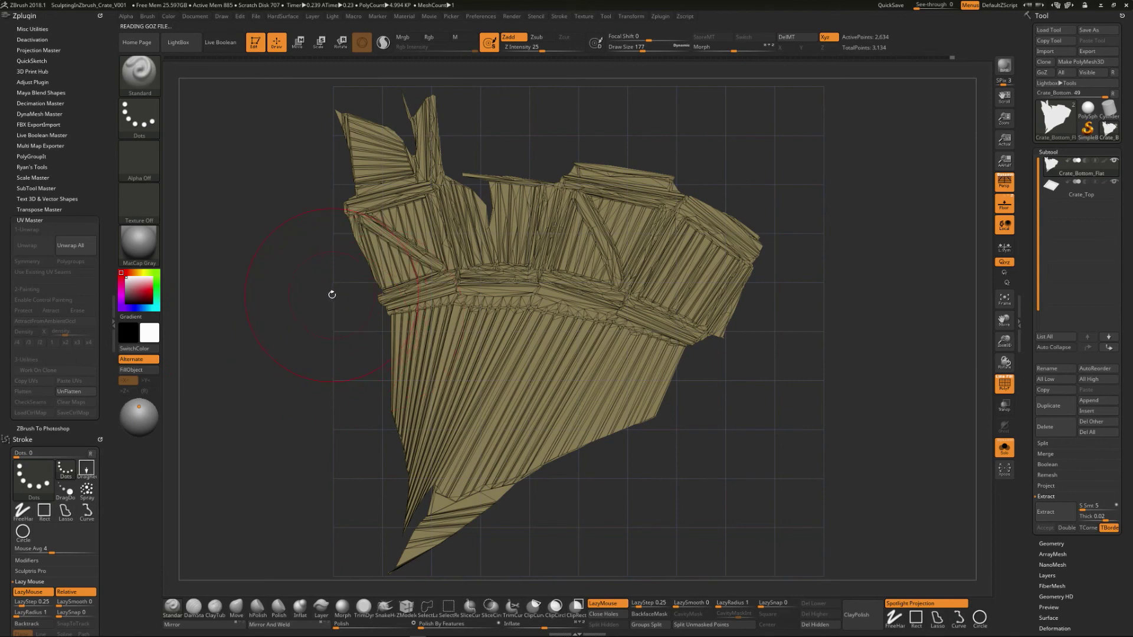
click(74, 392)
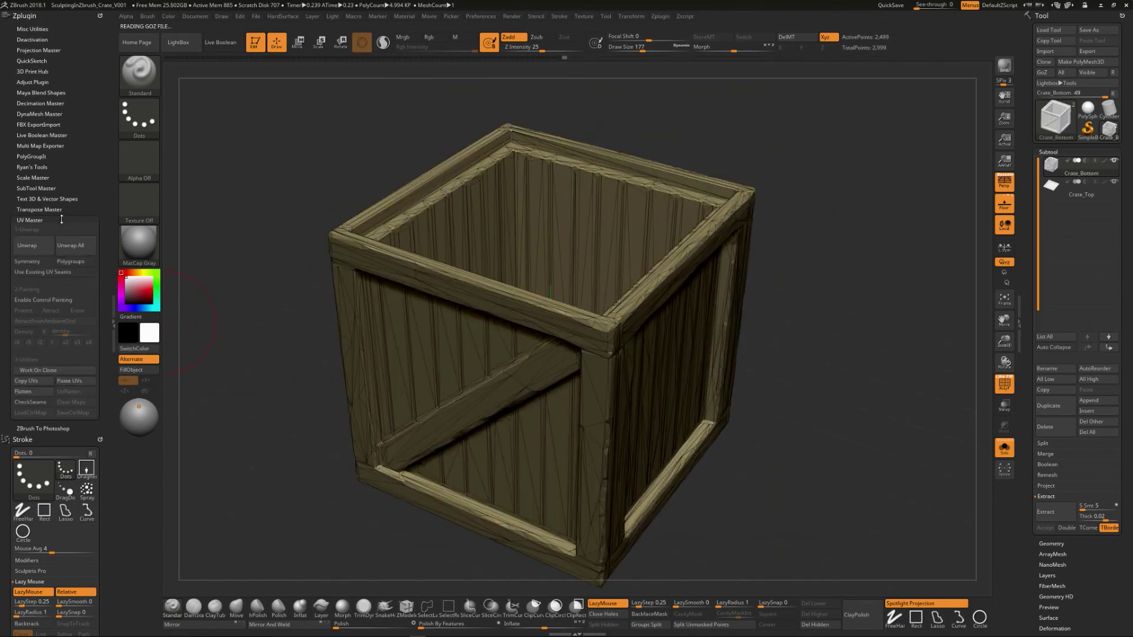
Export the unwrapped Crate_Bottom as FBX, overwriting Crate_Bottom_Low_Deci.fbx in the FBX folder.
click(62, 219)
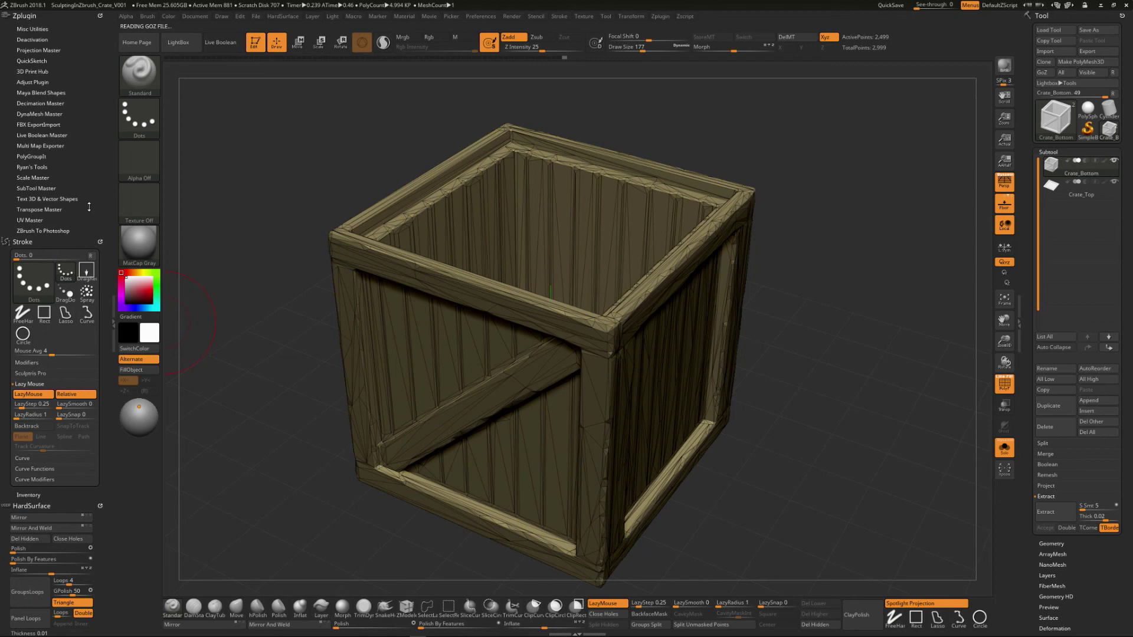
click(38, 125)
click(60, 199)
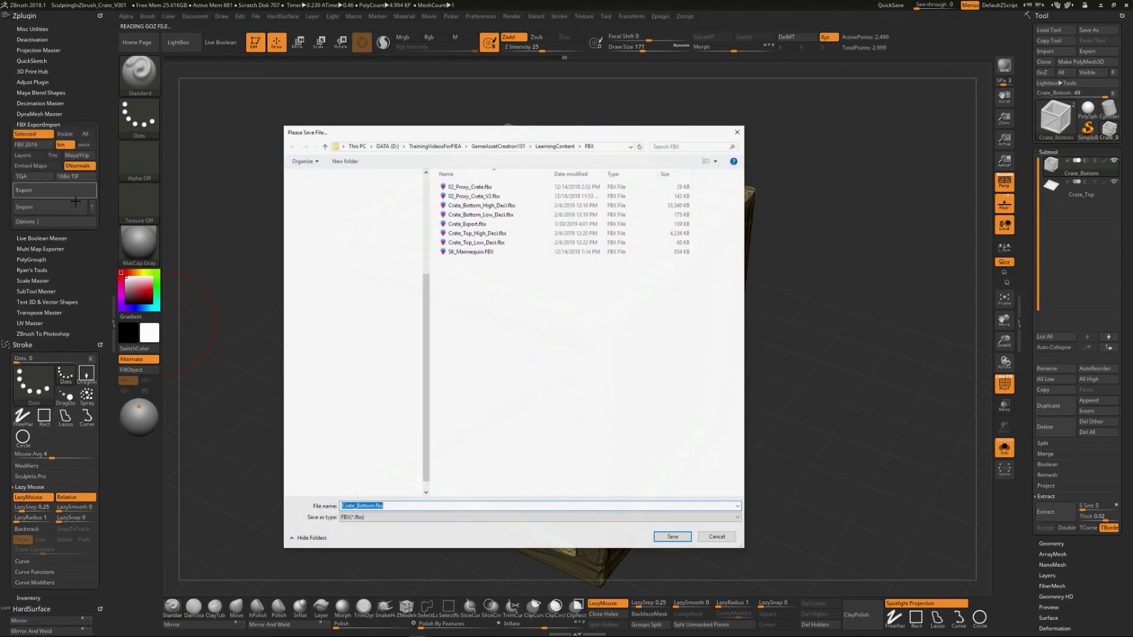
click(495, 215)
click(674, 537)
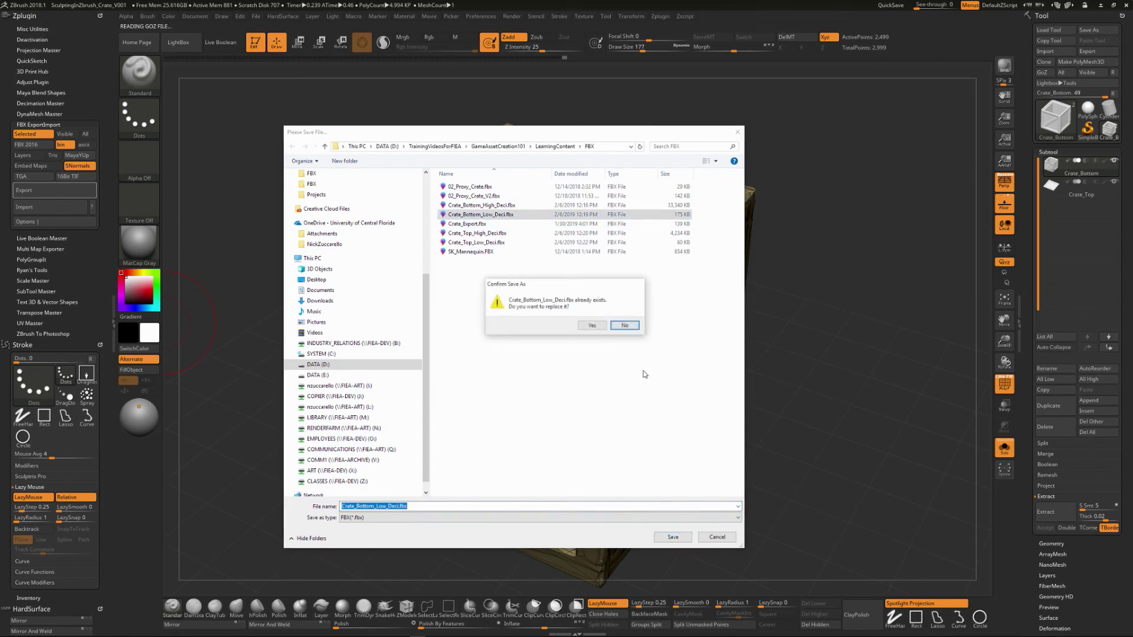
click(592, 325)
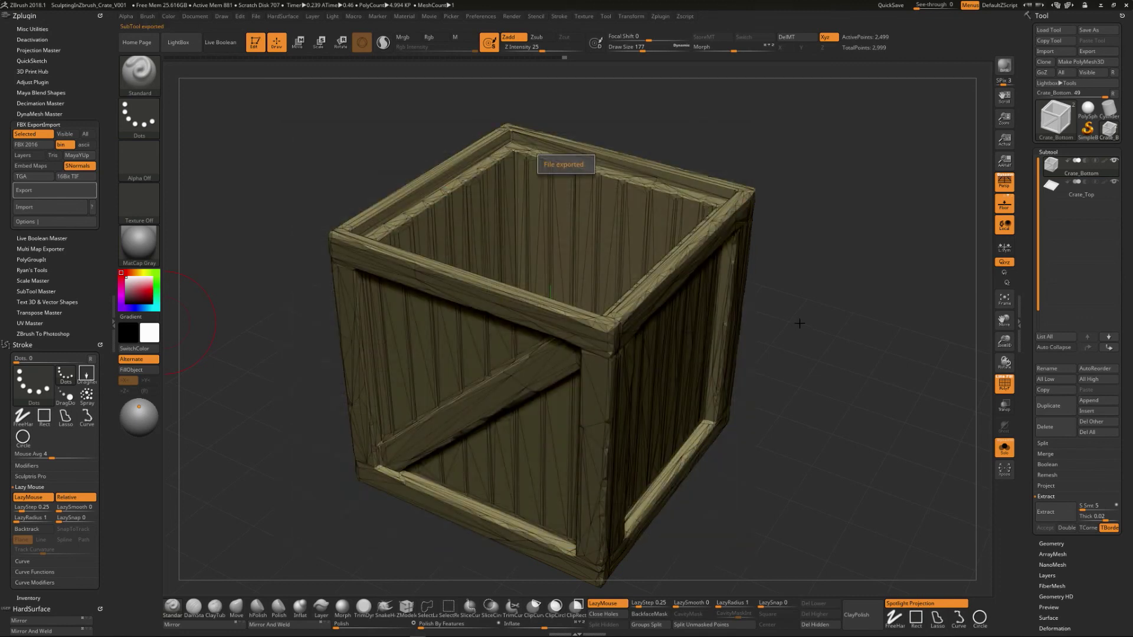